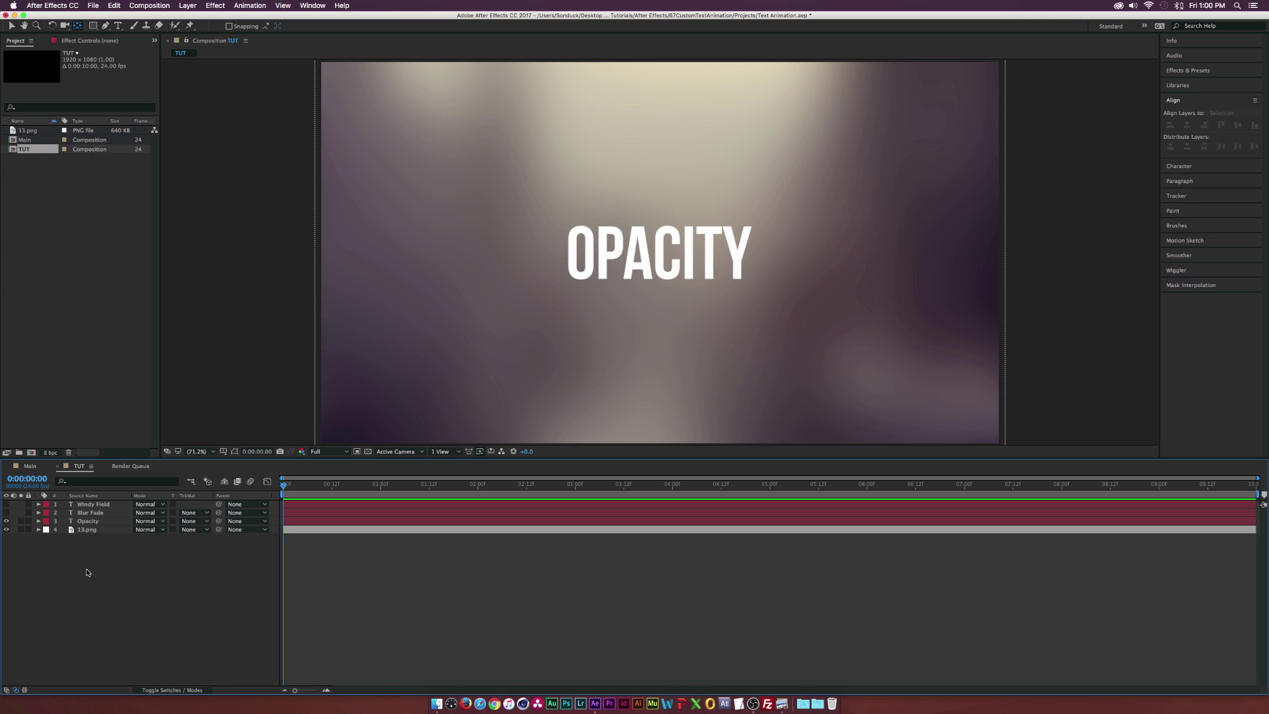
Select the OPACITY text layer, reveal its Position and preview the animation.
left_click(86, 521)
key("p")
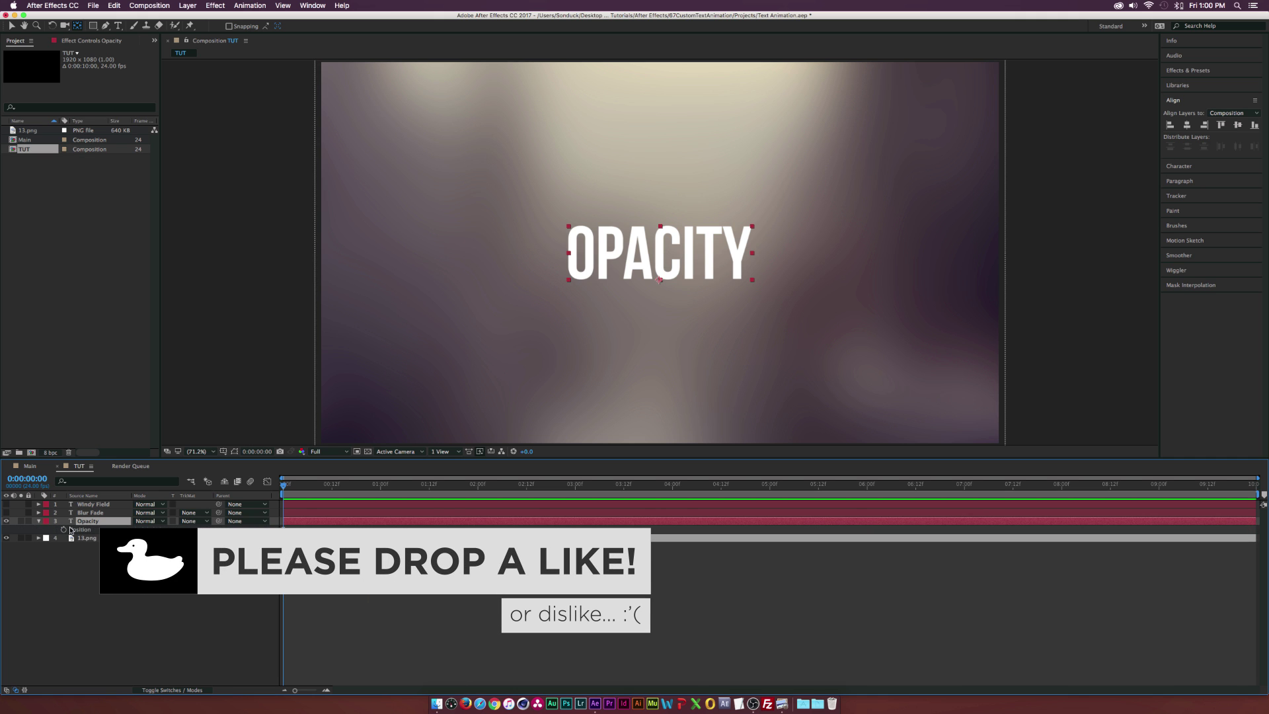
key("space")
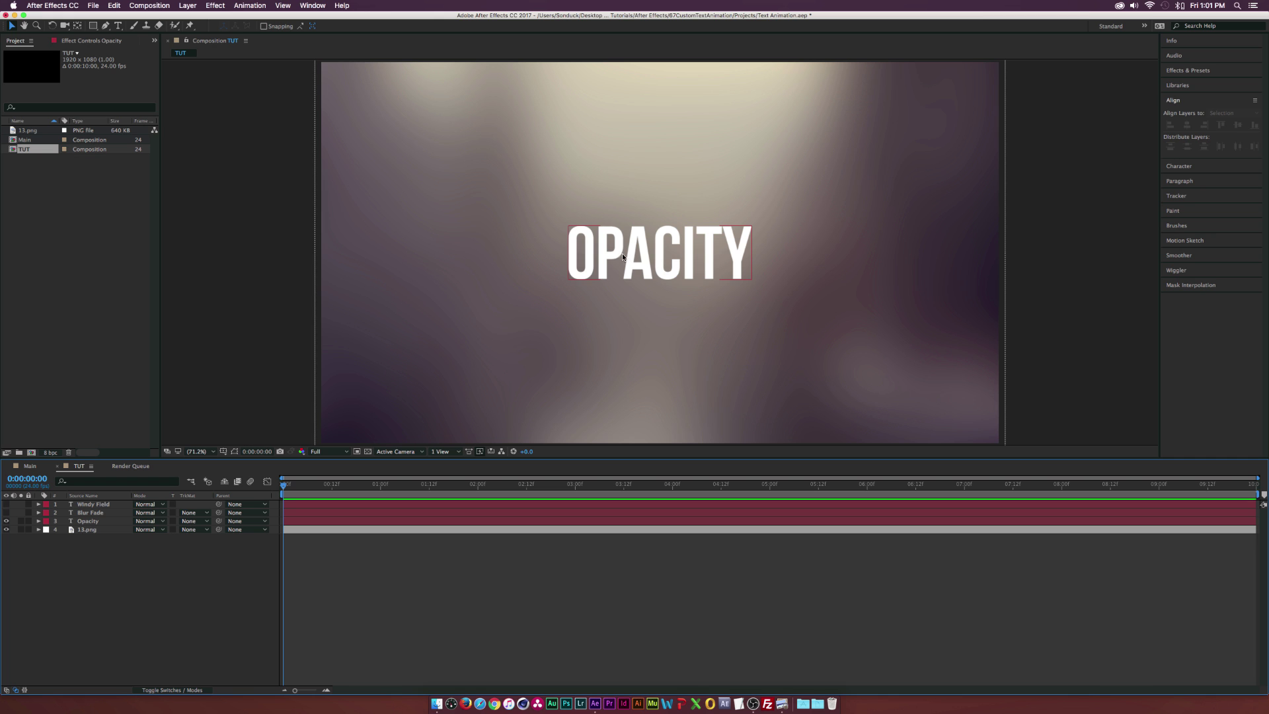
Add an Opacity animator to the OPACITY layer and expand Range Selector 1.
left_click(38, 522)
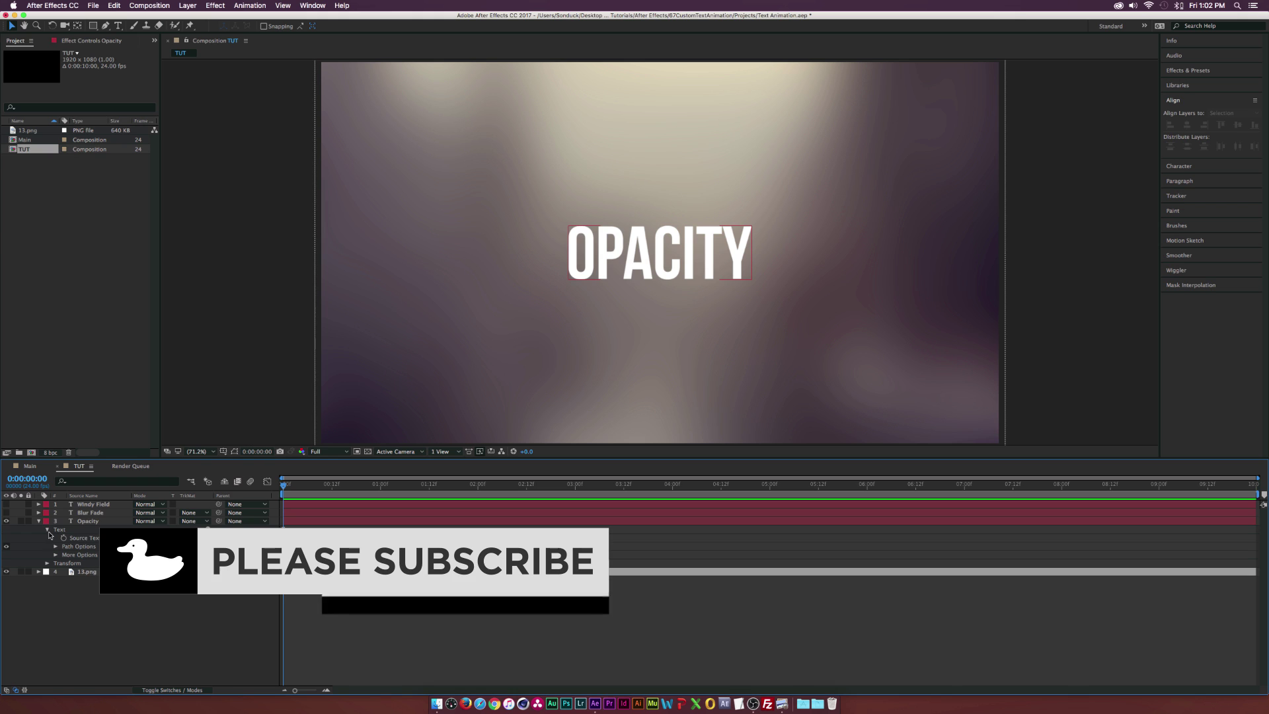
left_click(208, 530)
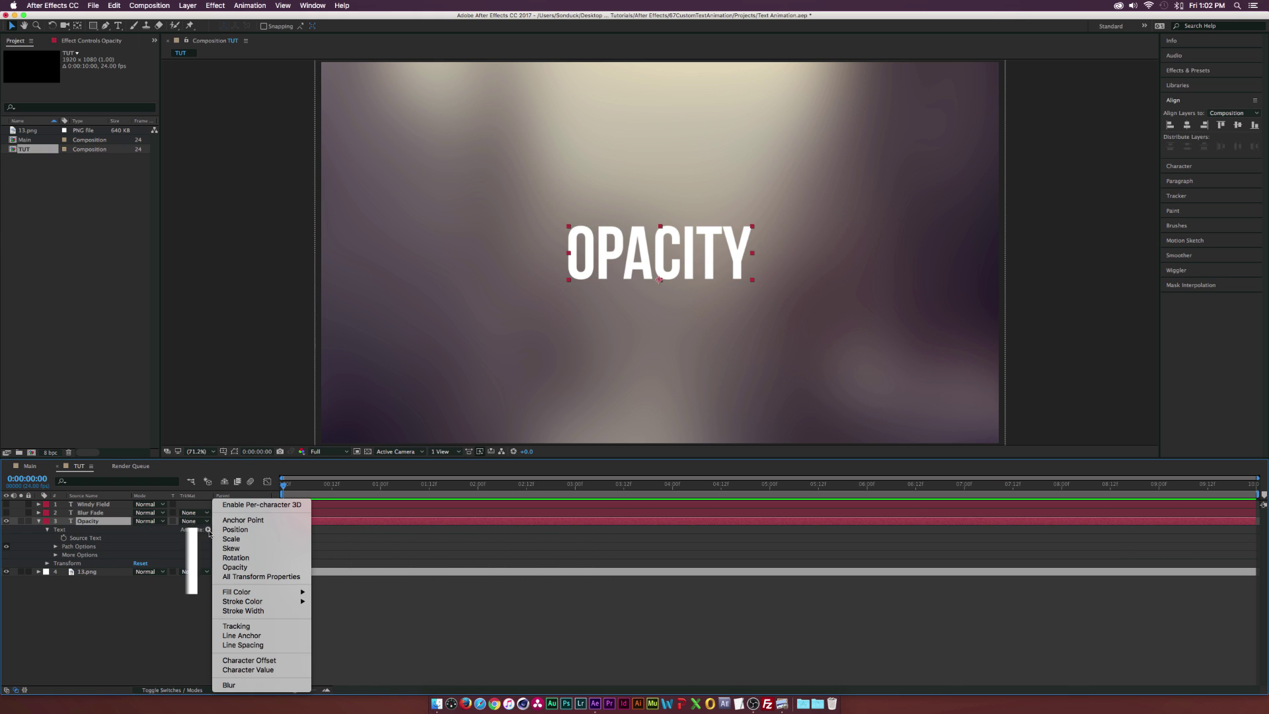
left_click(235, 567)
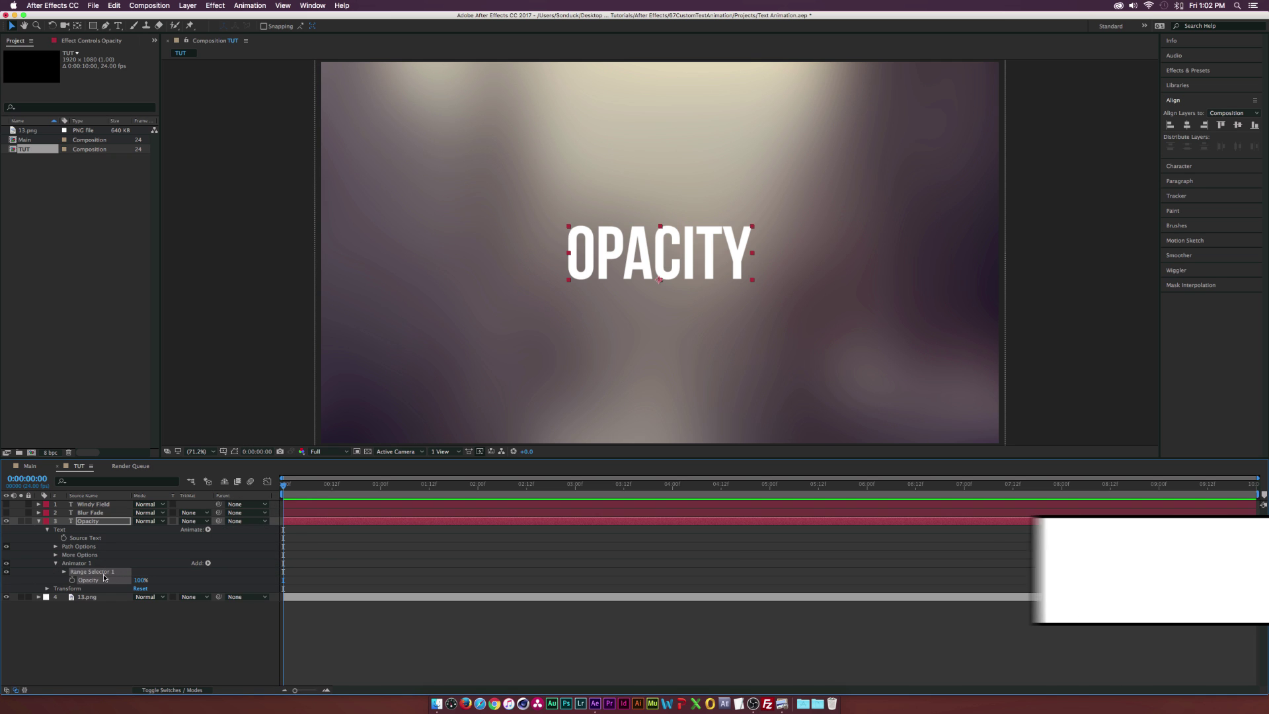
left_click(64, 572)
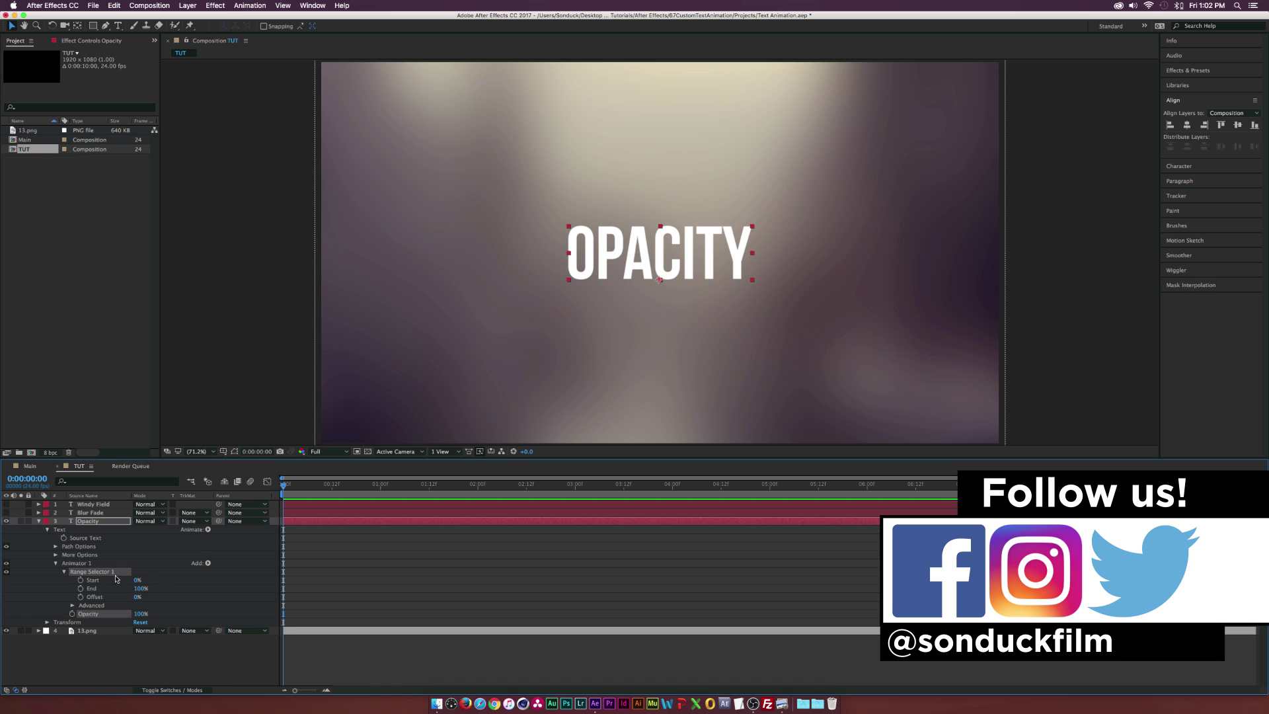
Keyframe the range selector Start from 0% at 0s to 100% at 2s.
left_click(80, 579)
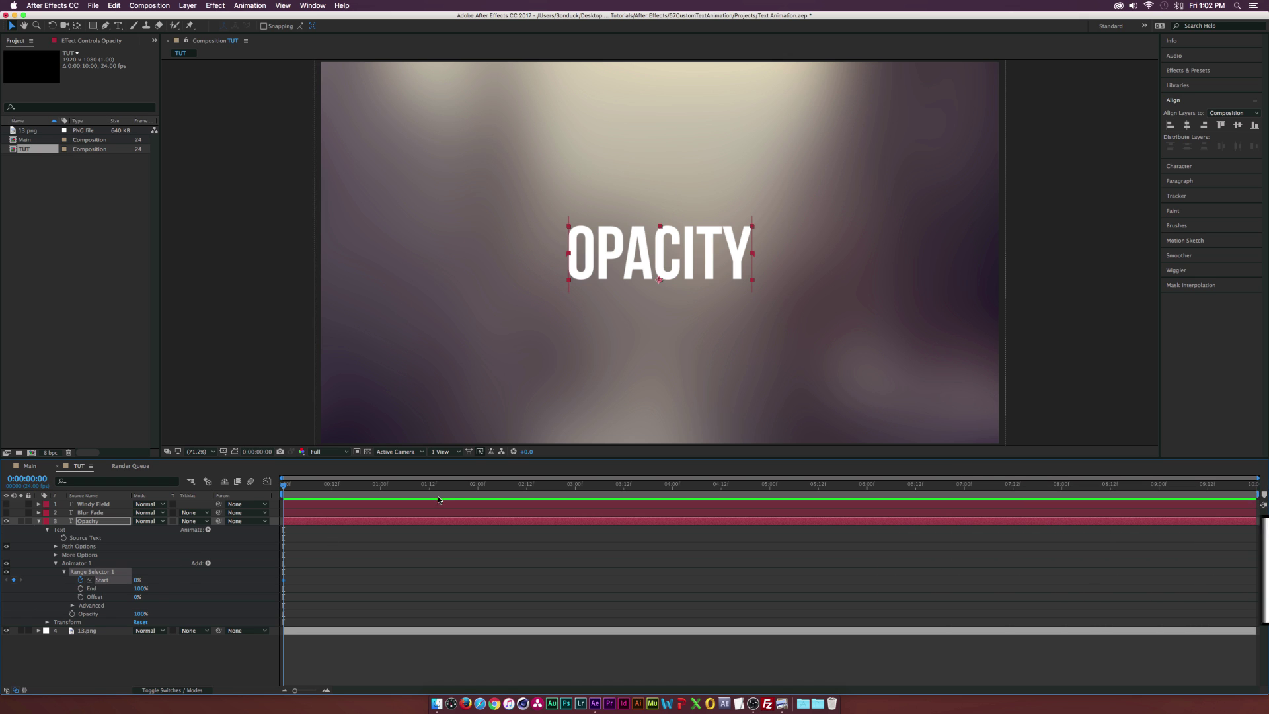
left_click_drag(436, 485, 477, 485)
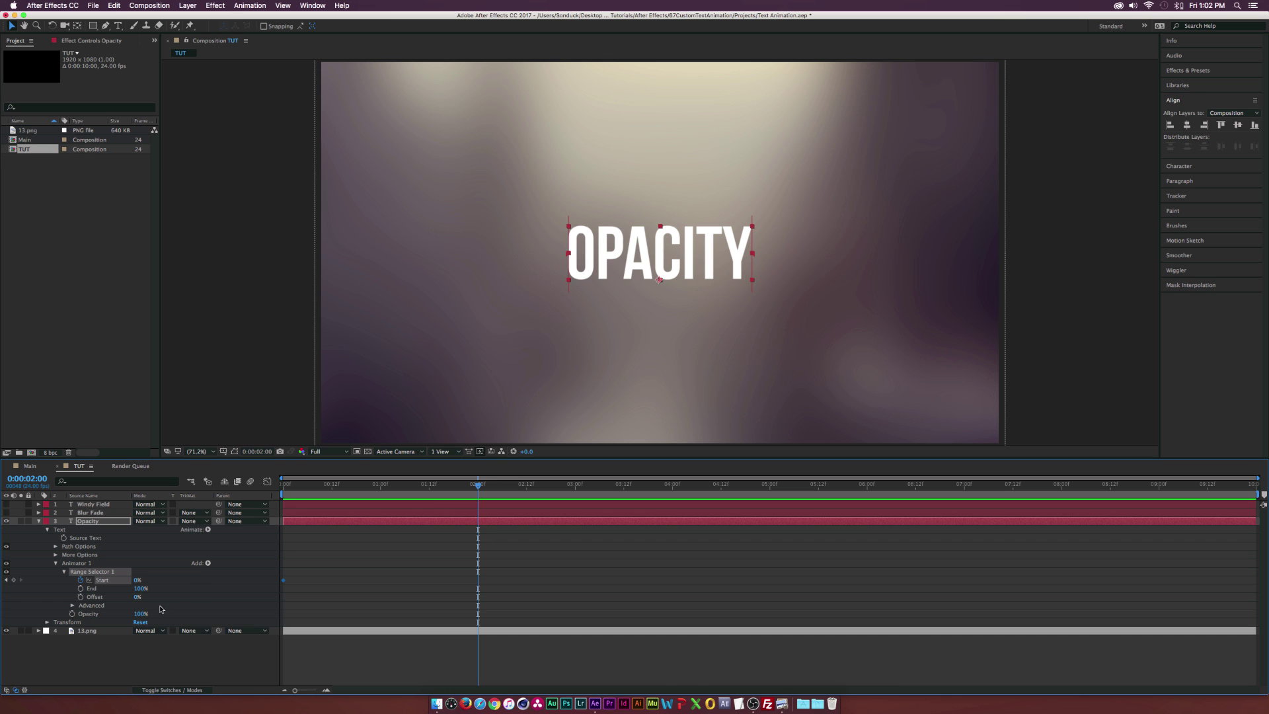
left_click_drag(135, 581, 251, 585)
Set the animator Opacity to 0% and scrub to check the letter-by-letter fade.
left_click(251, 585)
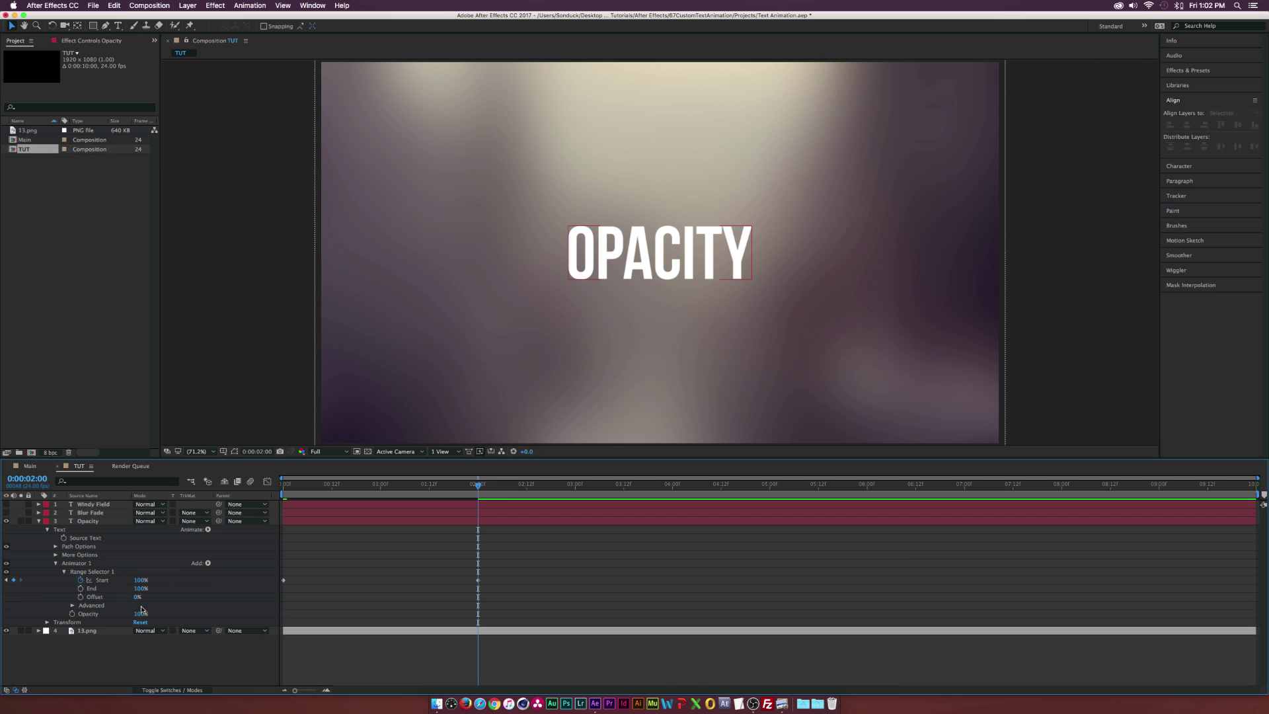
left_click(139, 613)
type("0")
key("Return")
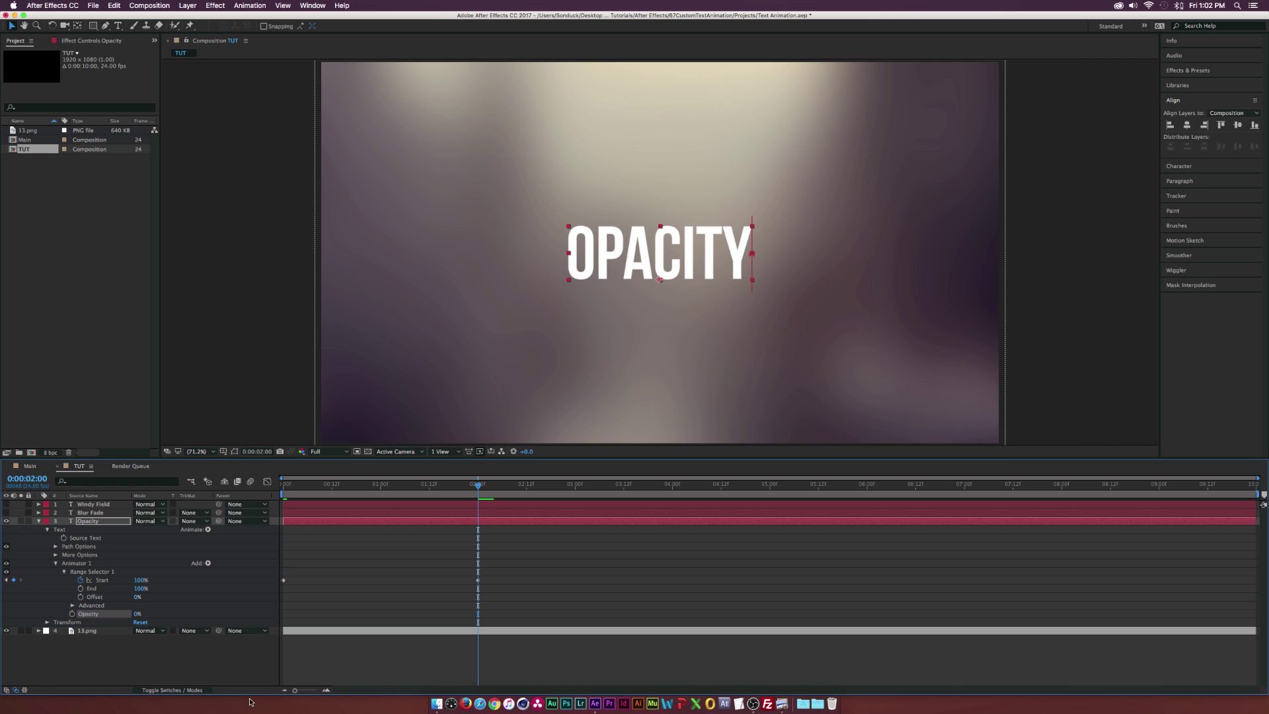
left_click(264, 654)
left_click_drag(292, 486, 482, 497)
left_click(84, 564)
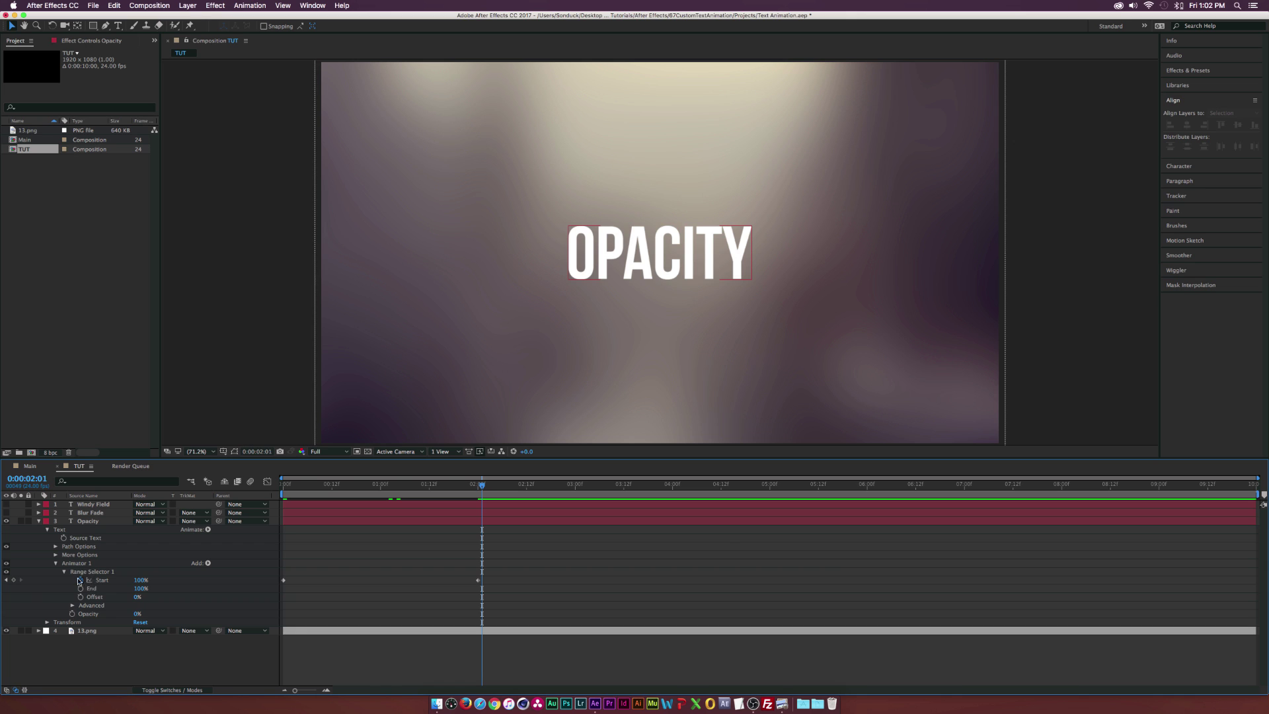
Collapse Animator 1, hide the OPACITY layer and make BLUR FADE visible.
left_click(55, 564)
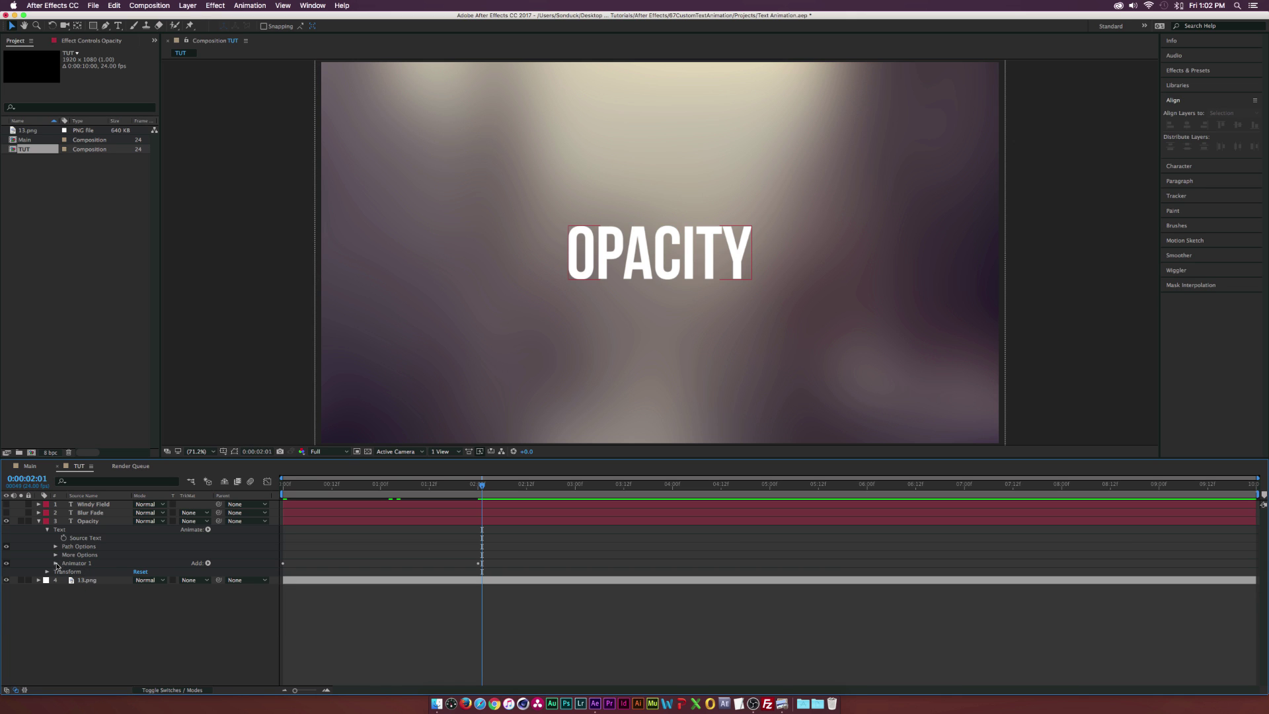
left_click(63, 514)
left_click(61, 514)
left_click(6, 512)
left_click(6, 521)
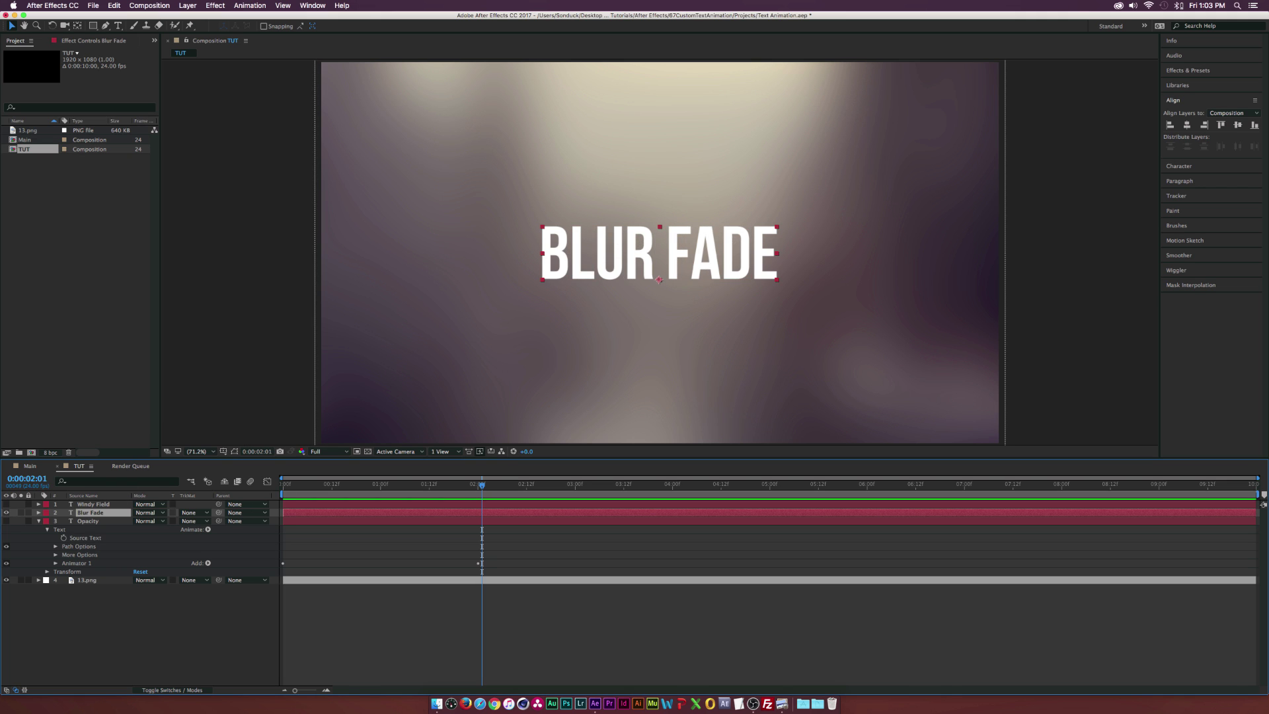
key("super+Tab")
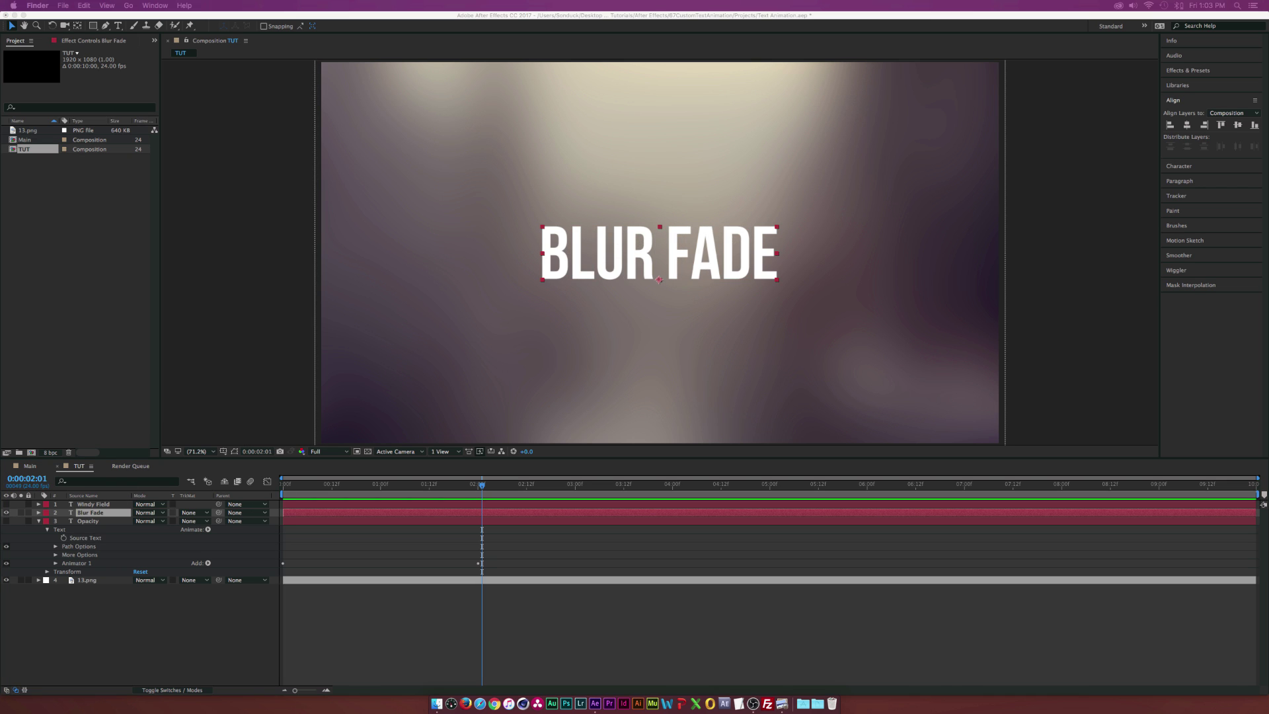
left_click(36, 514)
Add a Blur animator to BLUR FADE and set its unlinked Blur to 114.0, 252.0.
left_click(38, 513)
left_click(47, 521)
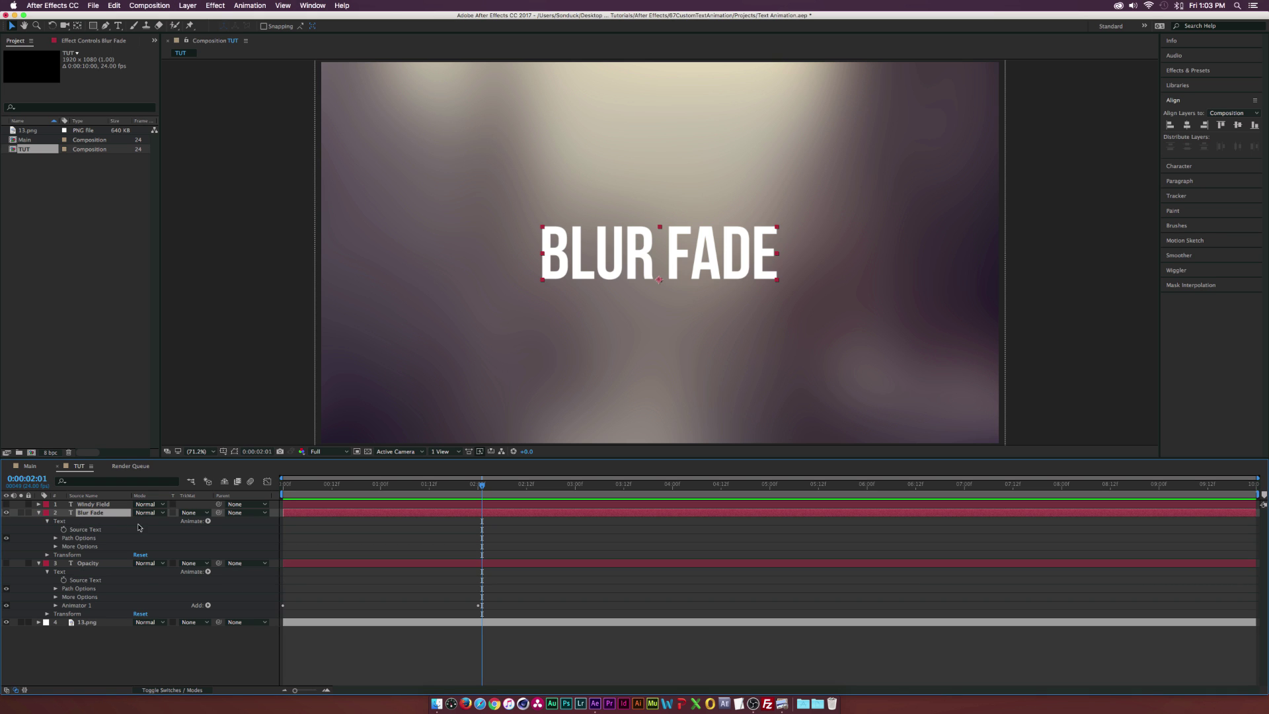
left_click(209, 522)
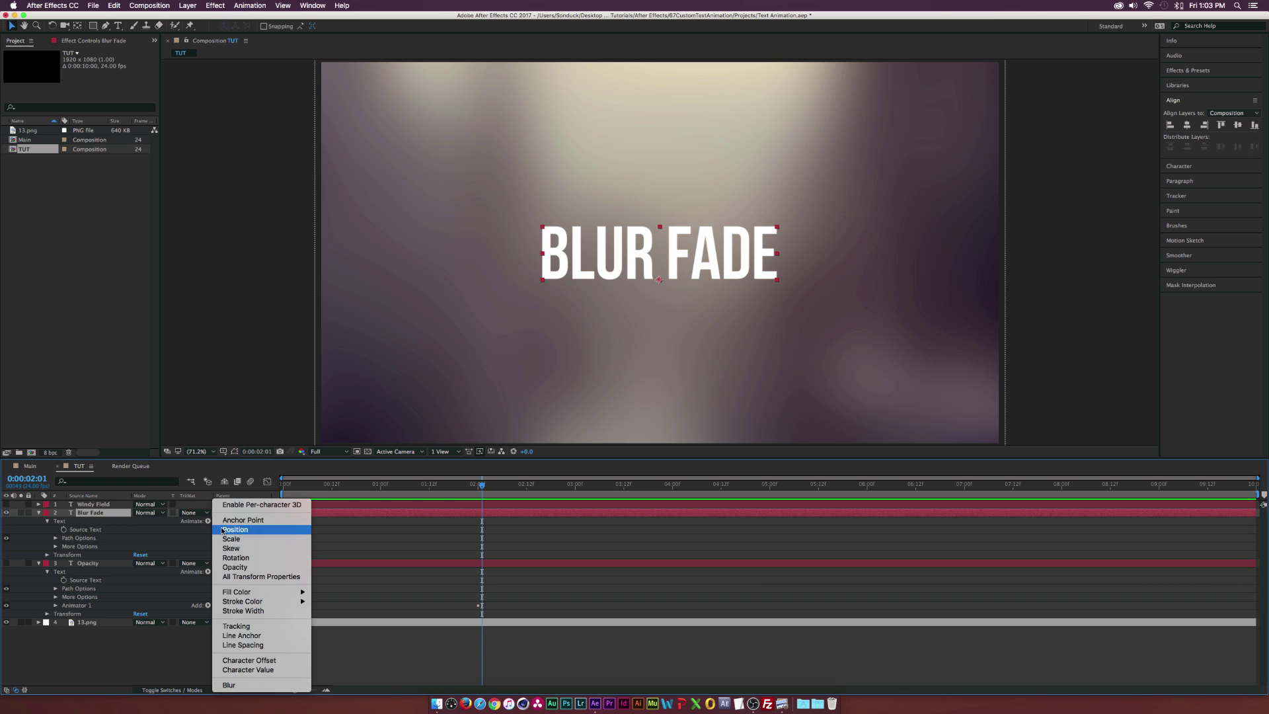
left_click(225, 683)
key("Home")
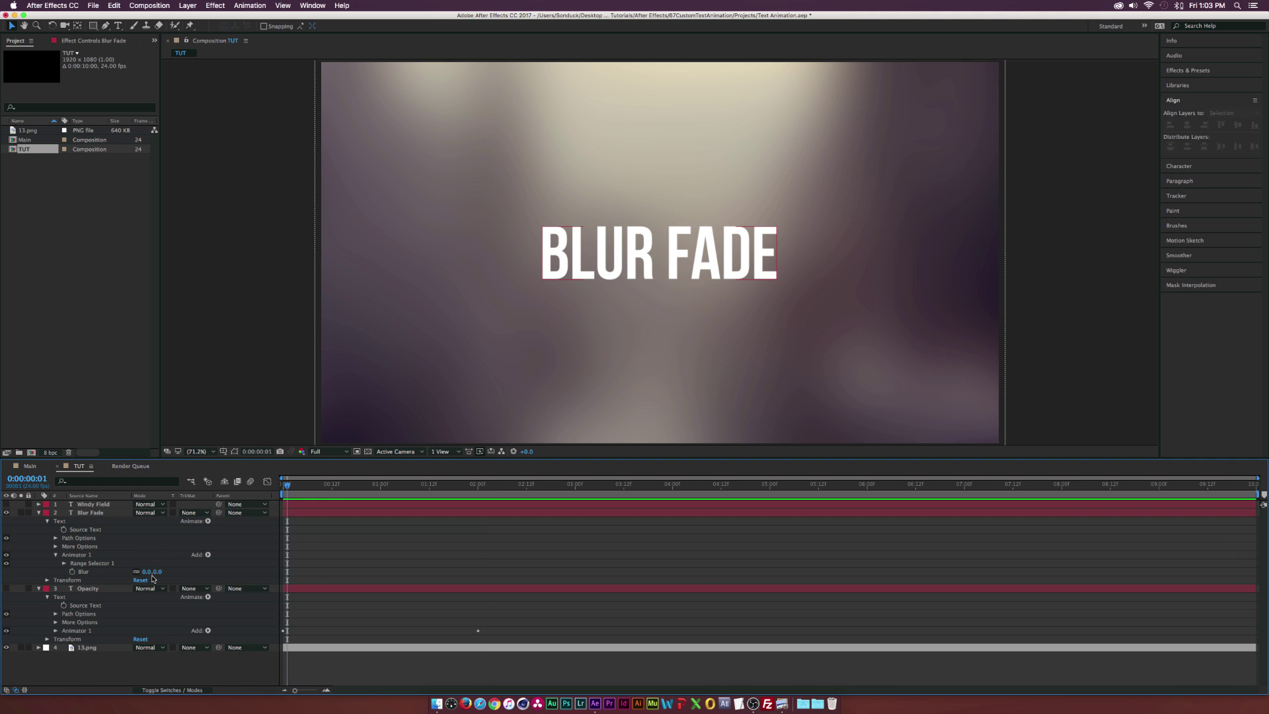
left_click_drag(151, 572, 202, 570)
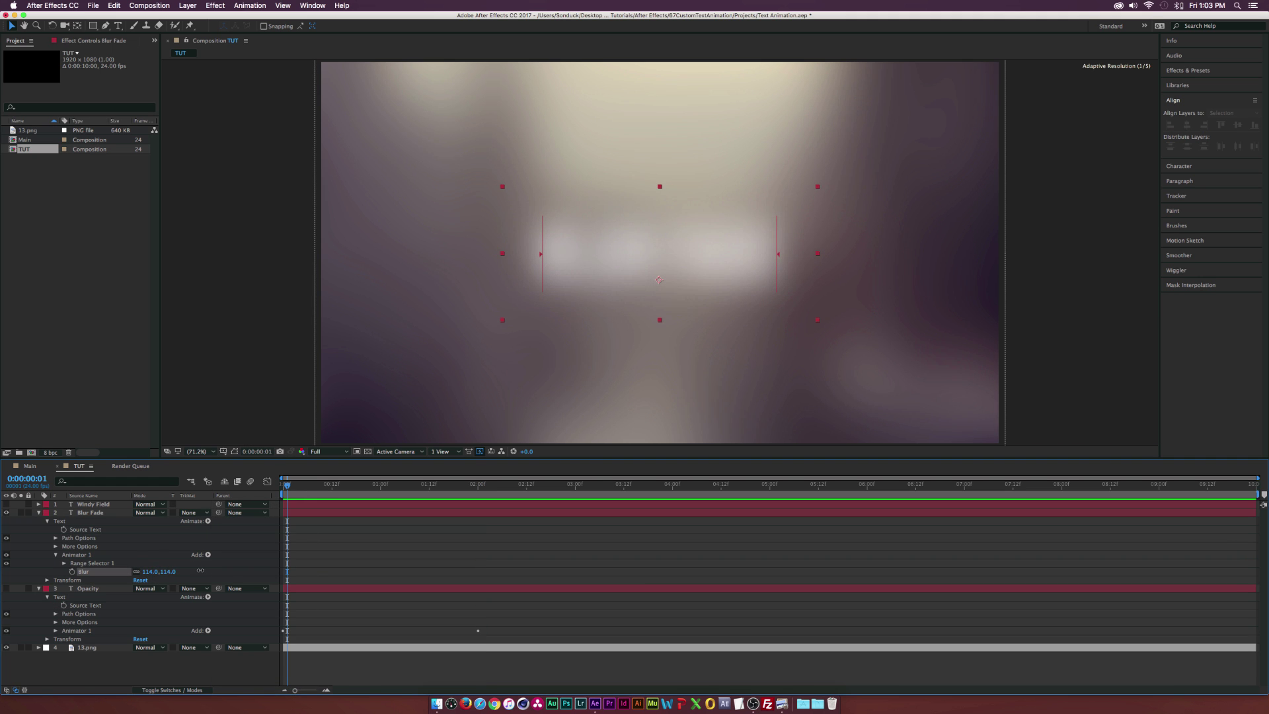
left_click(136, 569)
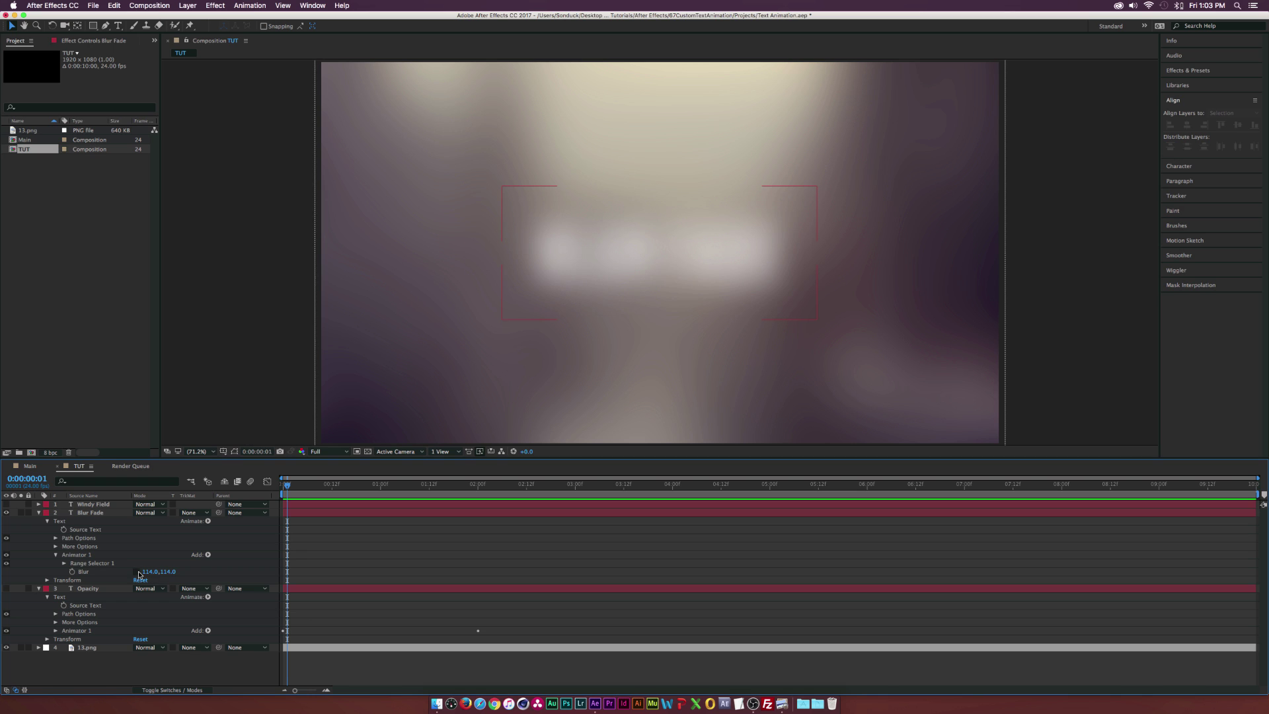
left_click(137, 573)
left_click_drag(168, 571, 235, 571)
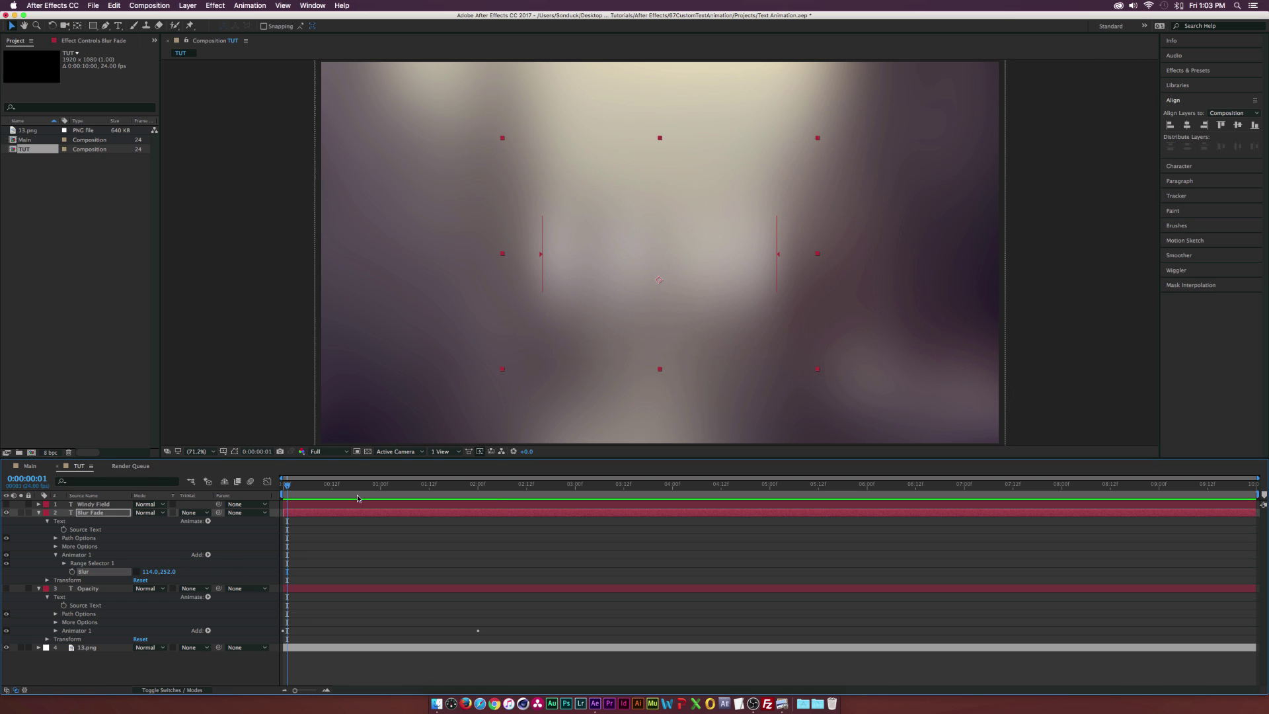
Set the blur range selector to be based on Words with a Ramp Up shape.
left_click(64, 563)
mouse_move(137, 572)
left_mouse_down()
mouse_move(463, 573)
mouse_move(153, 575)
left_mouse_up()
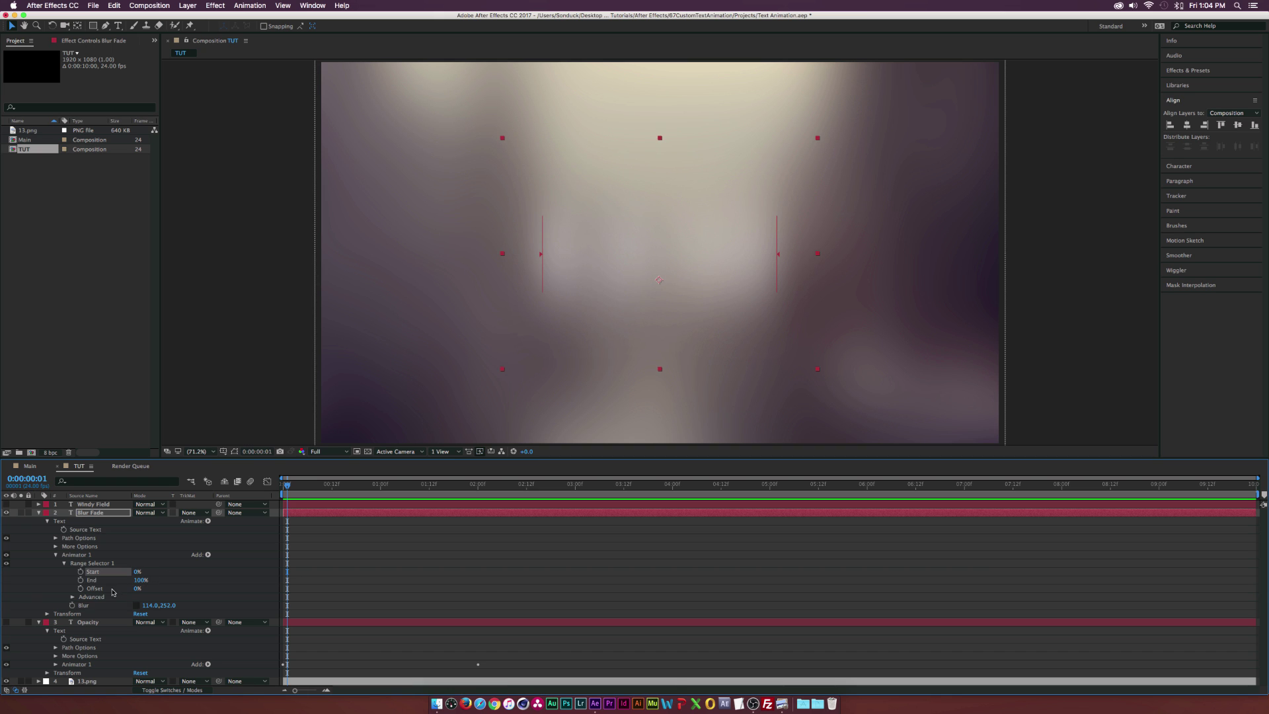
left_click(73, 598)
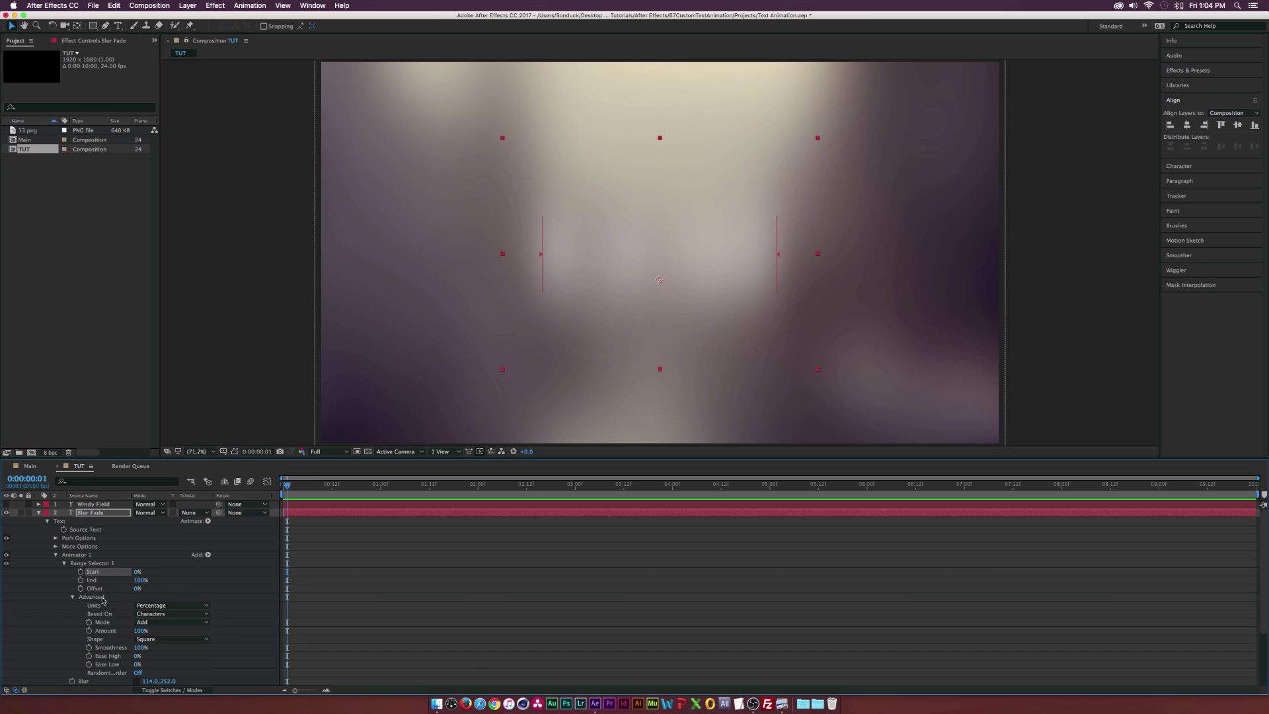
left_click(155, 614)
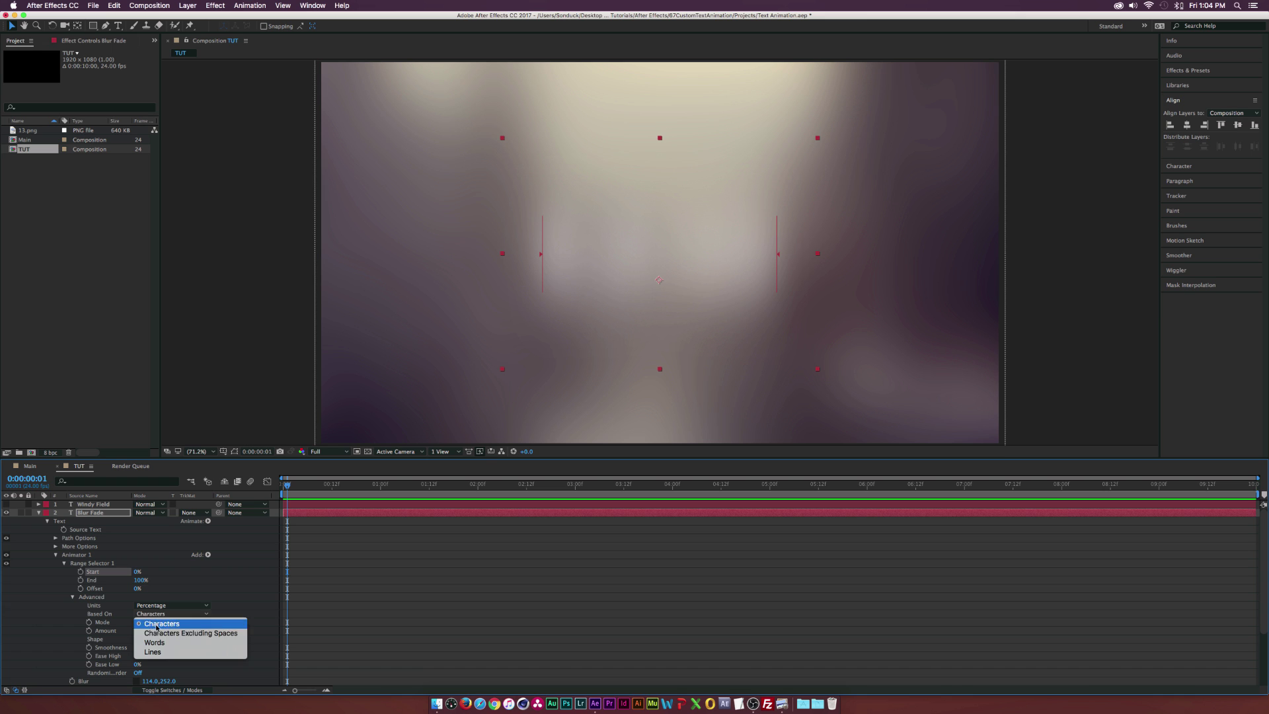
left_click(161, 601)
mouse_move(137, 572)
left_mouse_down()
mouse_move(189, 571)
mouse_move(142, 571)
left_mouse_up()
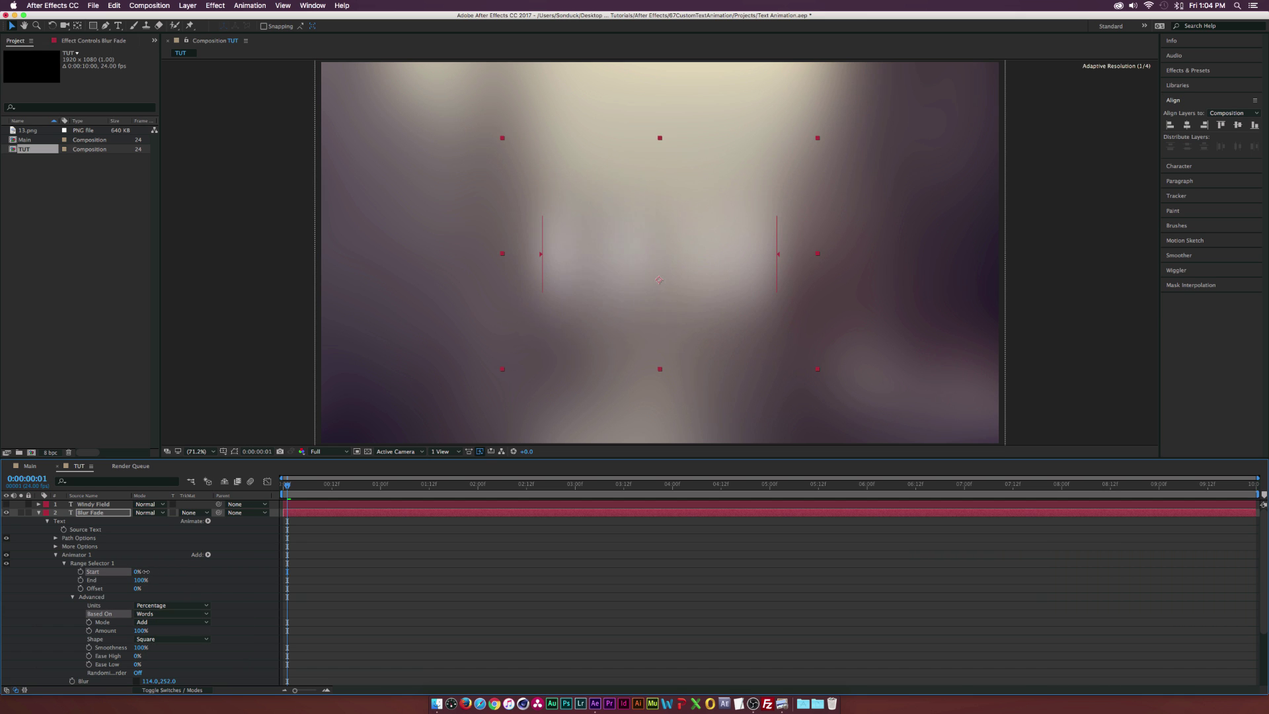
left_click(149, 640)
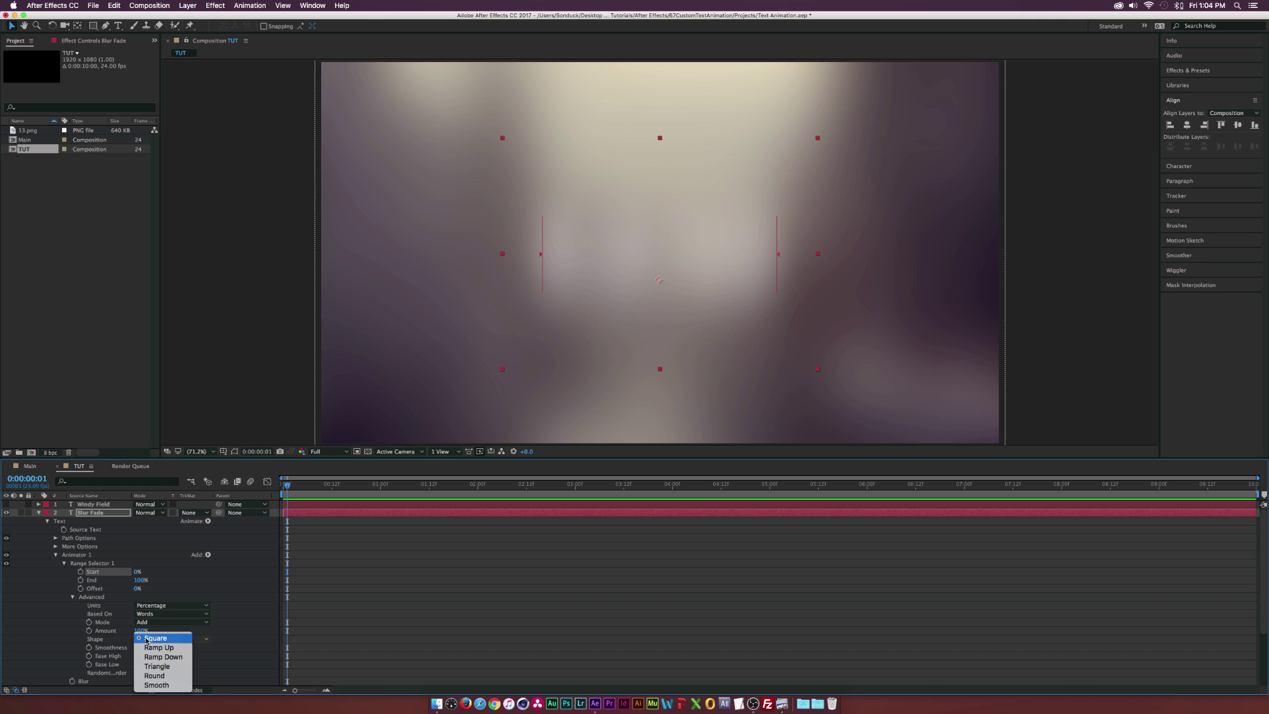
left_click(148, 647)
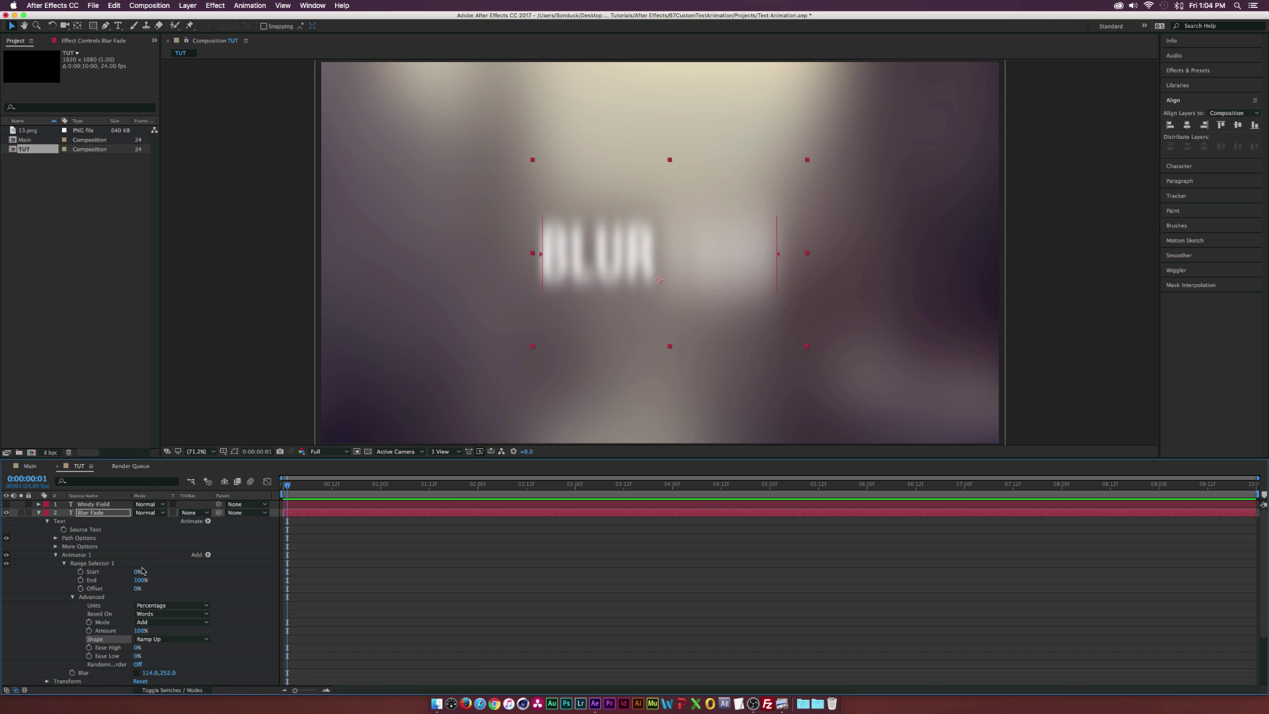
Keyframe Offset at -56% at 0:00 and 100% at 2:00, then check mid-animation.
left_click_drag(137, 589, 167, 590)
key("super+z")
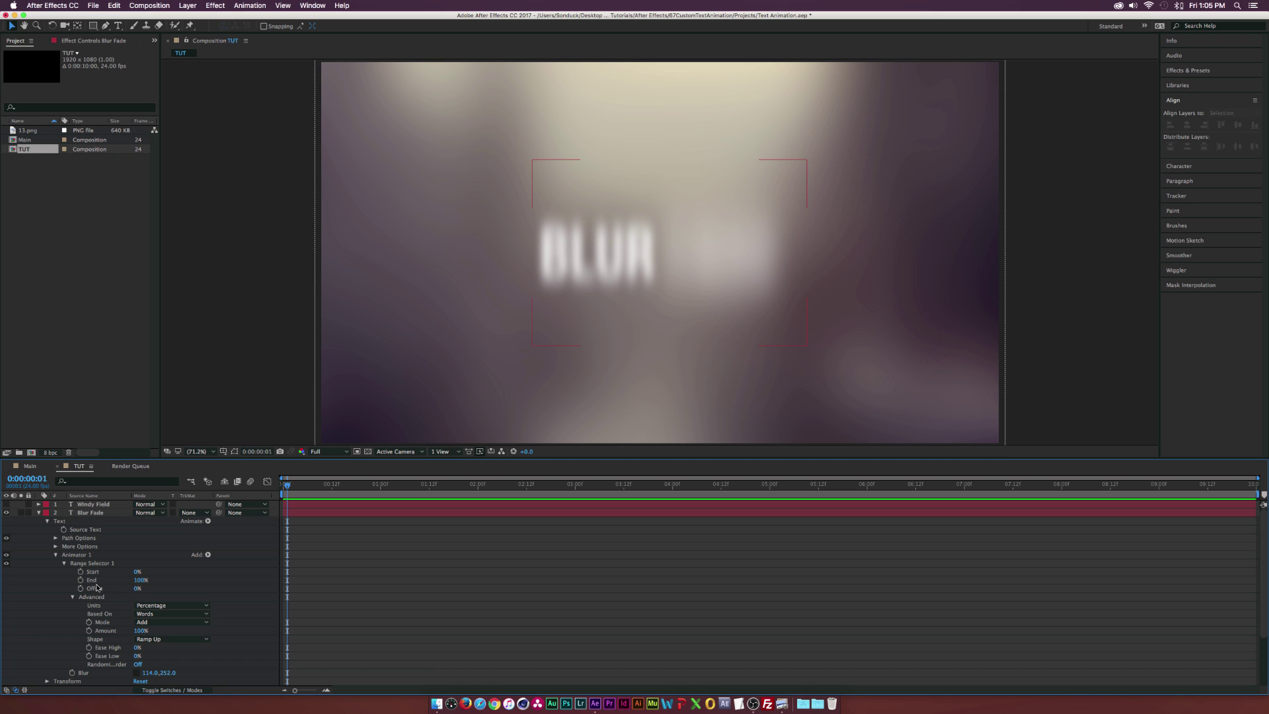
left_click_drag(137, 590, 109, 589)
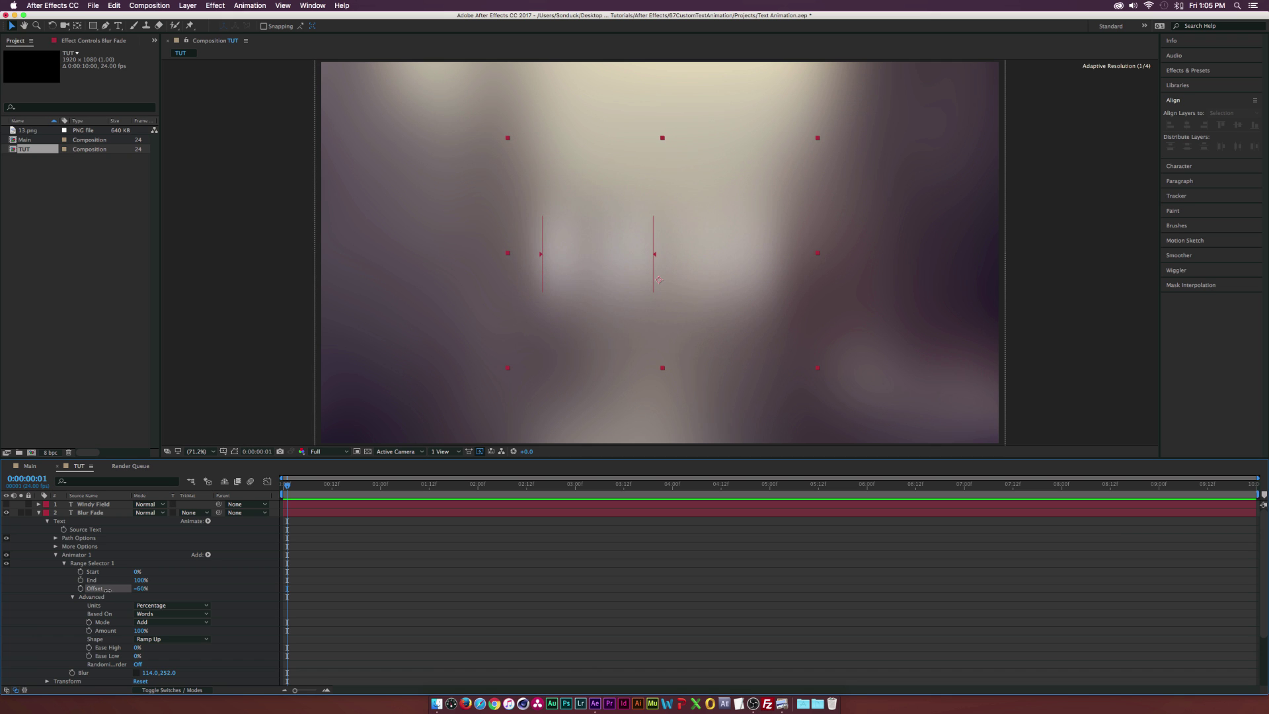
left_click(81, 589)
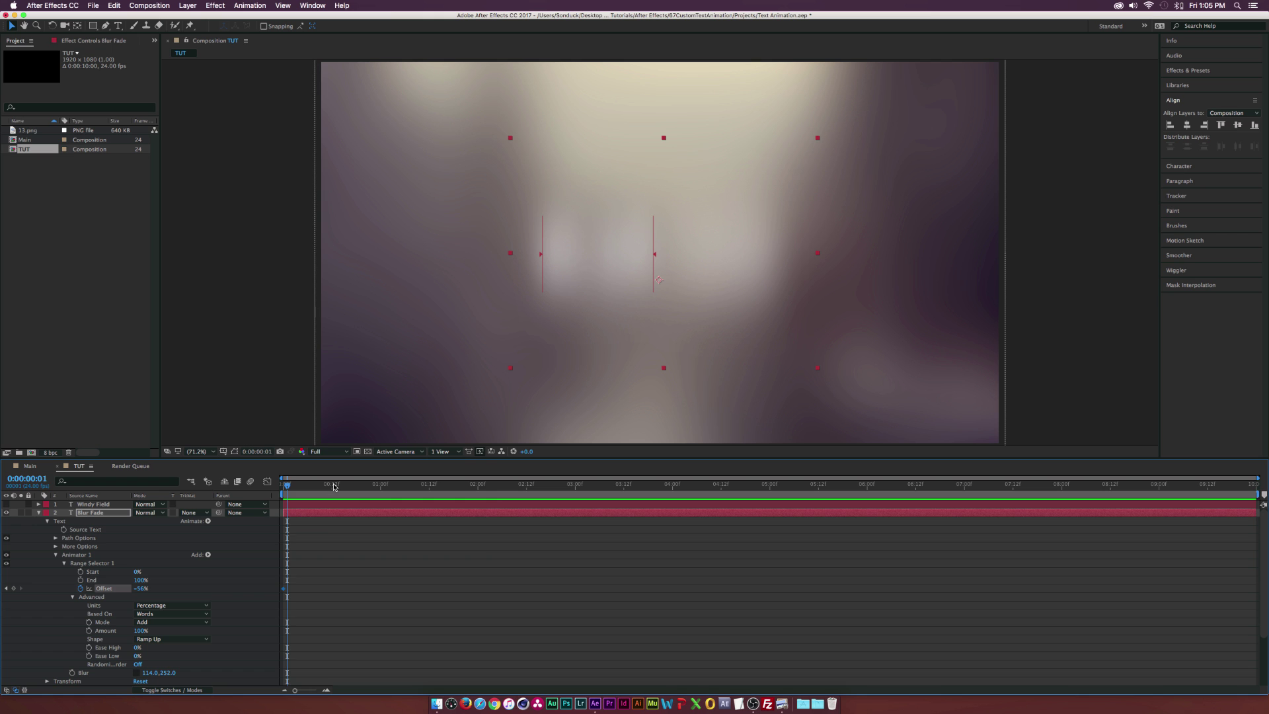
left_click_drag(333, 487, 478, 487)
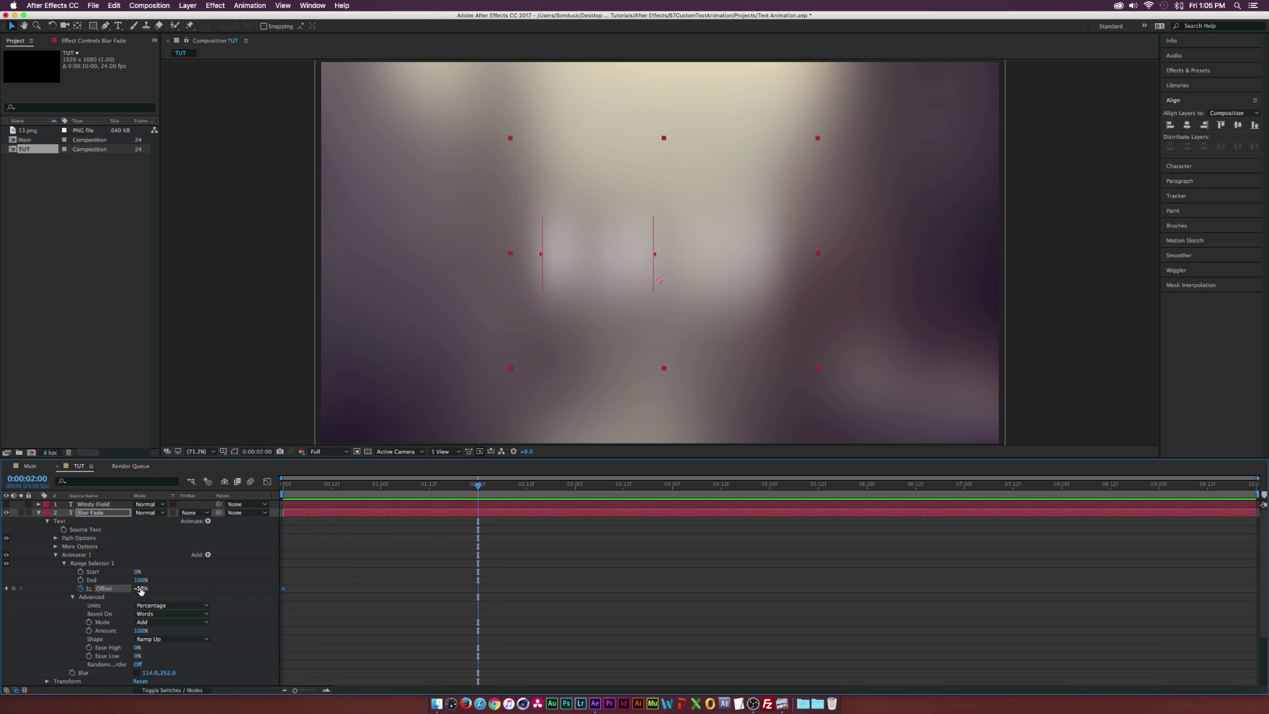
left_click_drag(141, 590, 249, 587)
left_click_drag(478, 487, 250, 511)
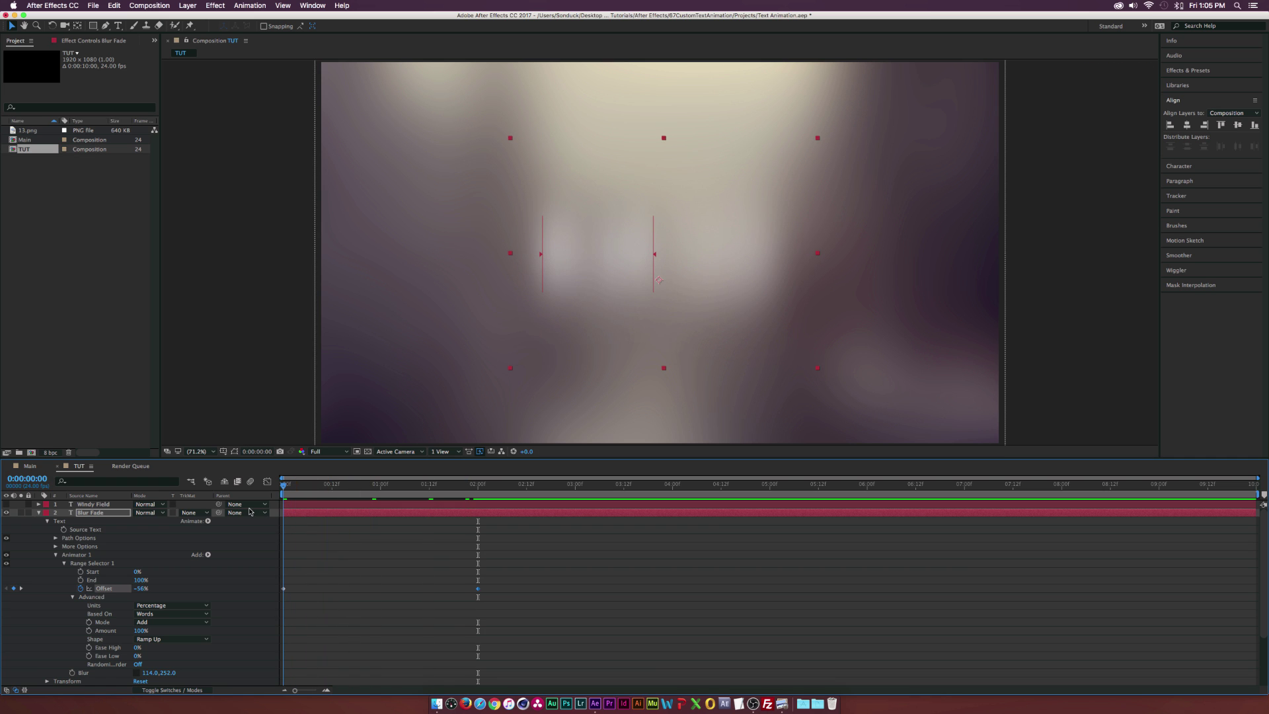
Add Opacity at 0% to the Blur Fade animator and preview the word fade-in.
left_click(207, 521)
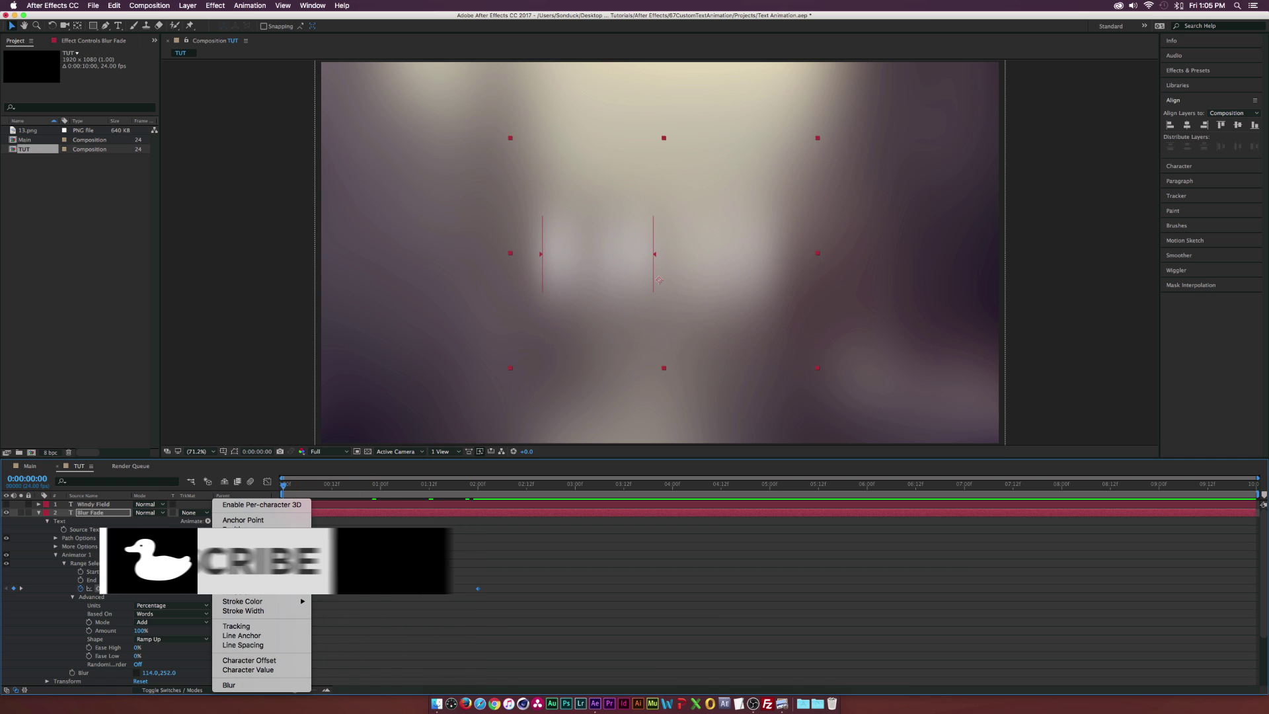
left_click(232, 566)
left_click_drag(140, 672, 67, 668)
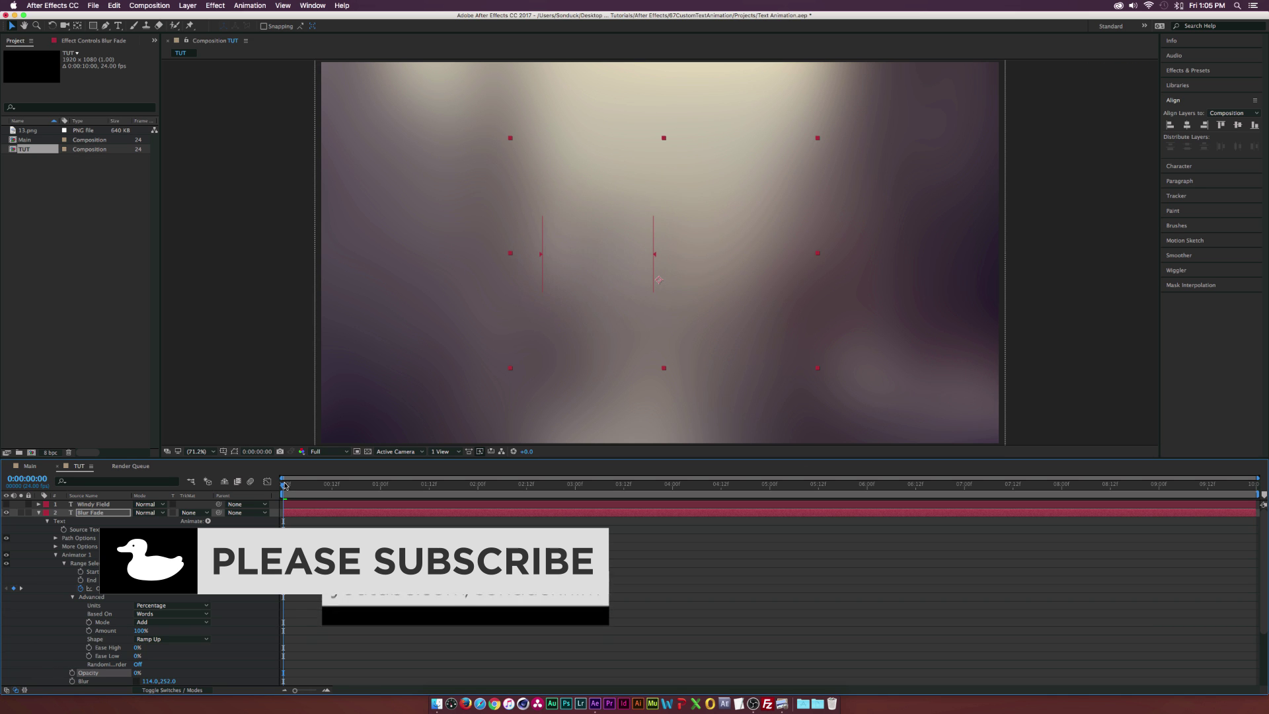
left_click_drag(285, 486, 319, 507)
key("space")
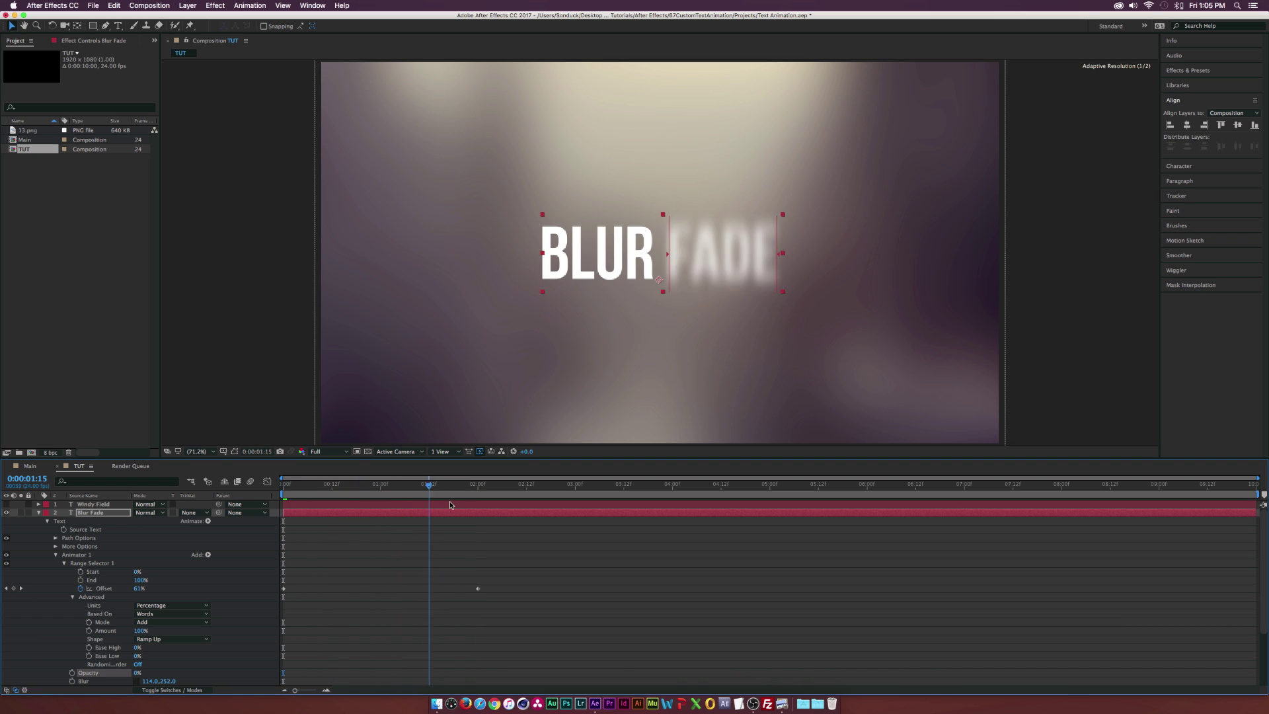
key("space")
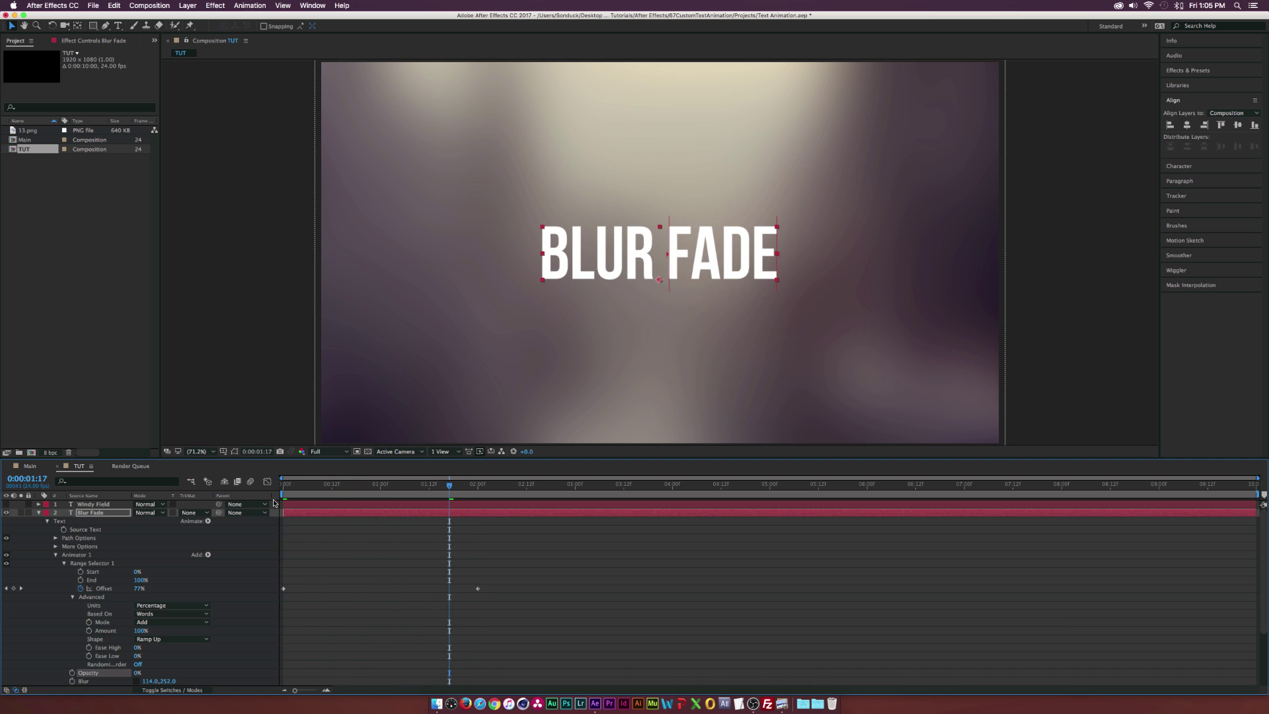
Hide the Blur Fade layer, show Windy Field and expand its properties.
left_click(38, 512)
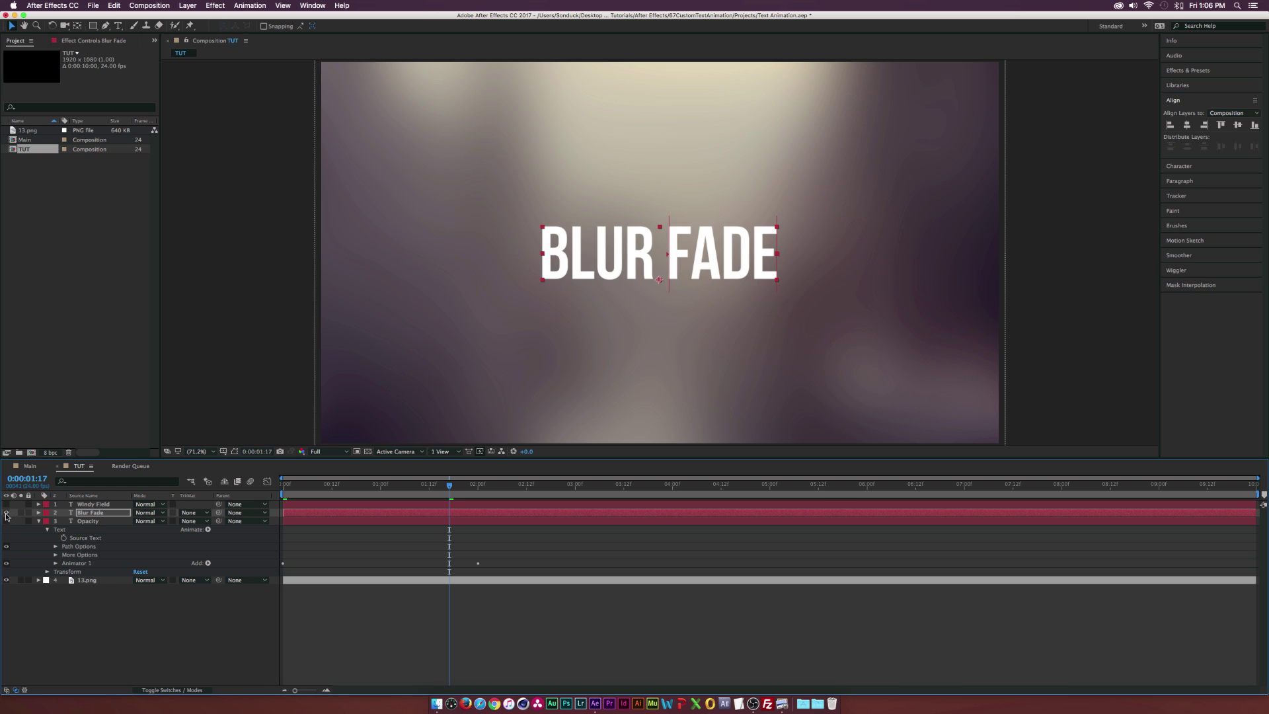
left_click(6, 513)
left_click(6, 504)
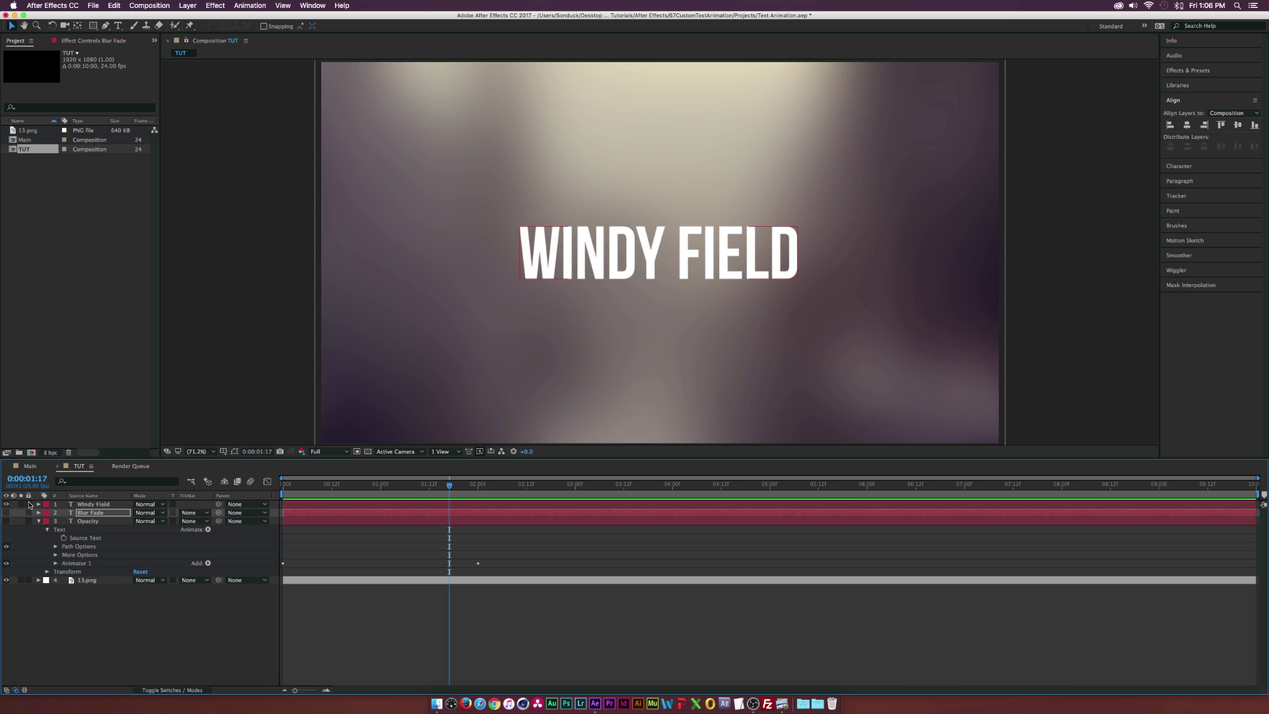
left_click(38, 504)
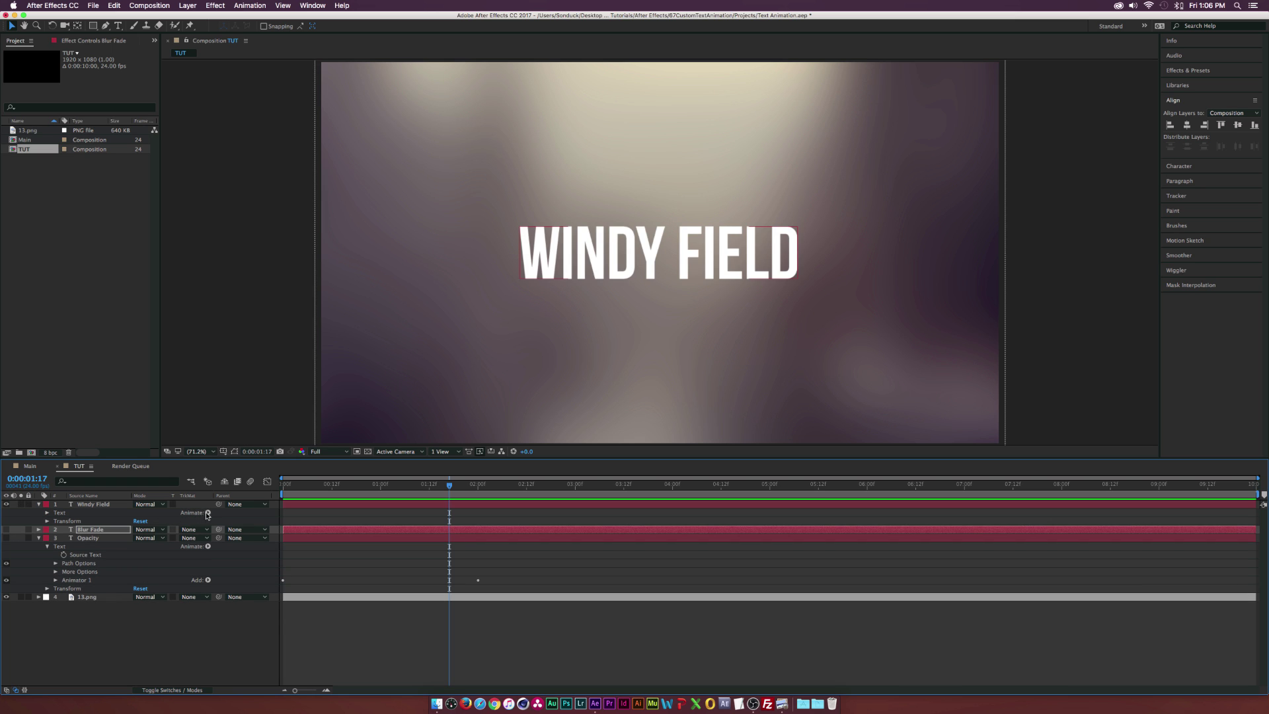
key("super+shift+a")
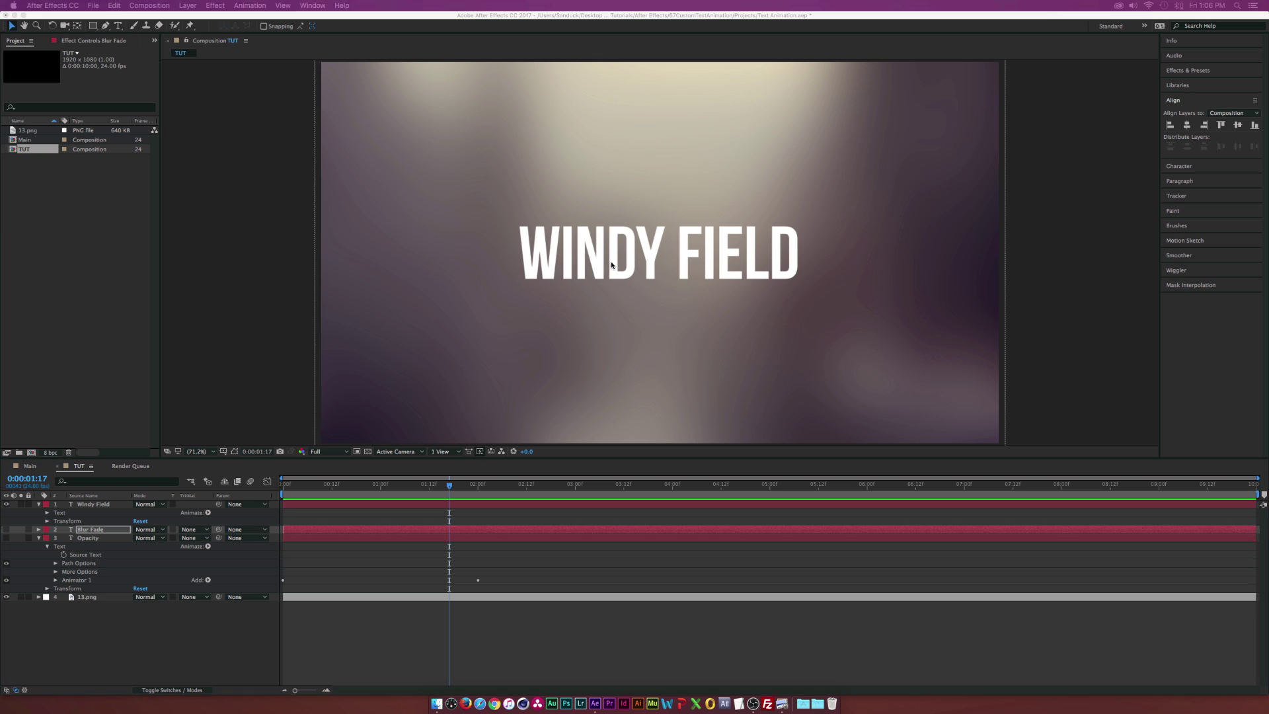
Add a Skew animator with a Wiggly Selector to Windy Field and reveal its settings.
left_click(198, 514)
left_click(207, 514)
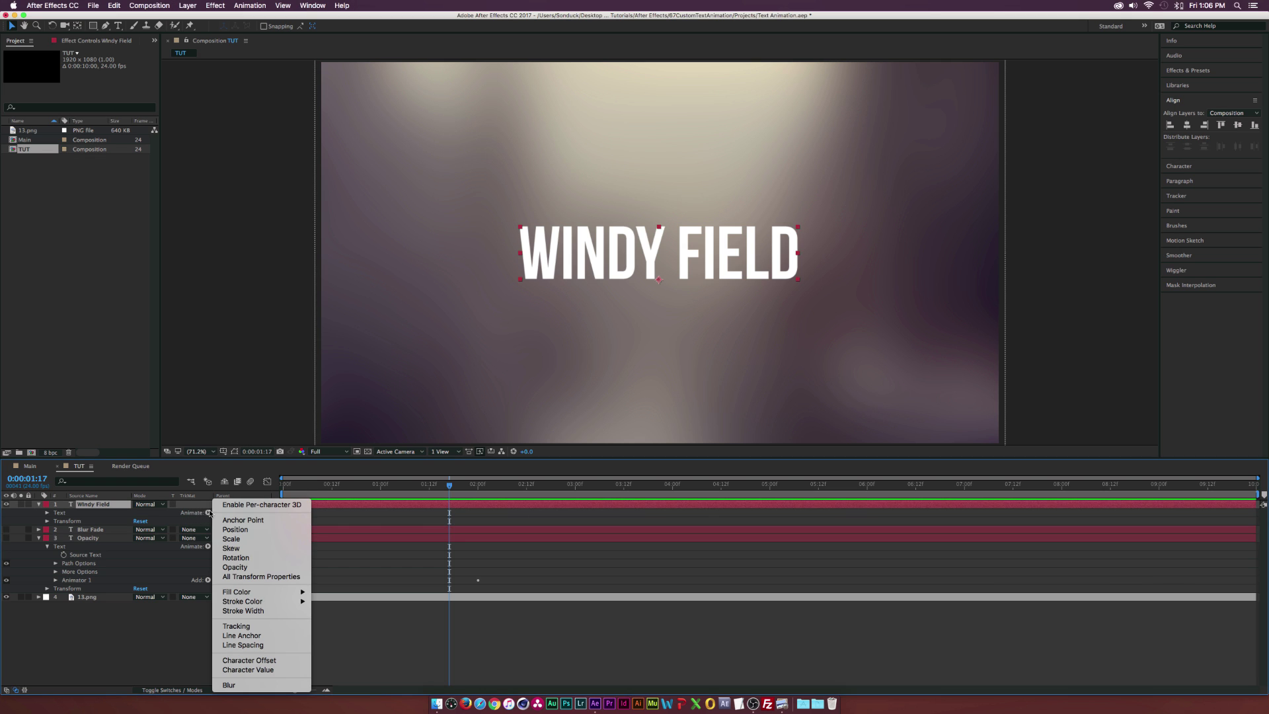
left_click(234, 547)
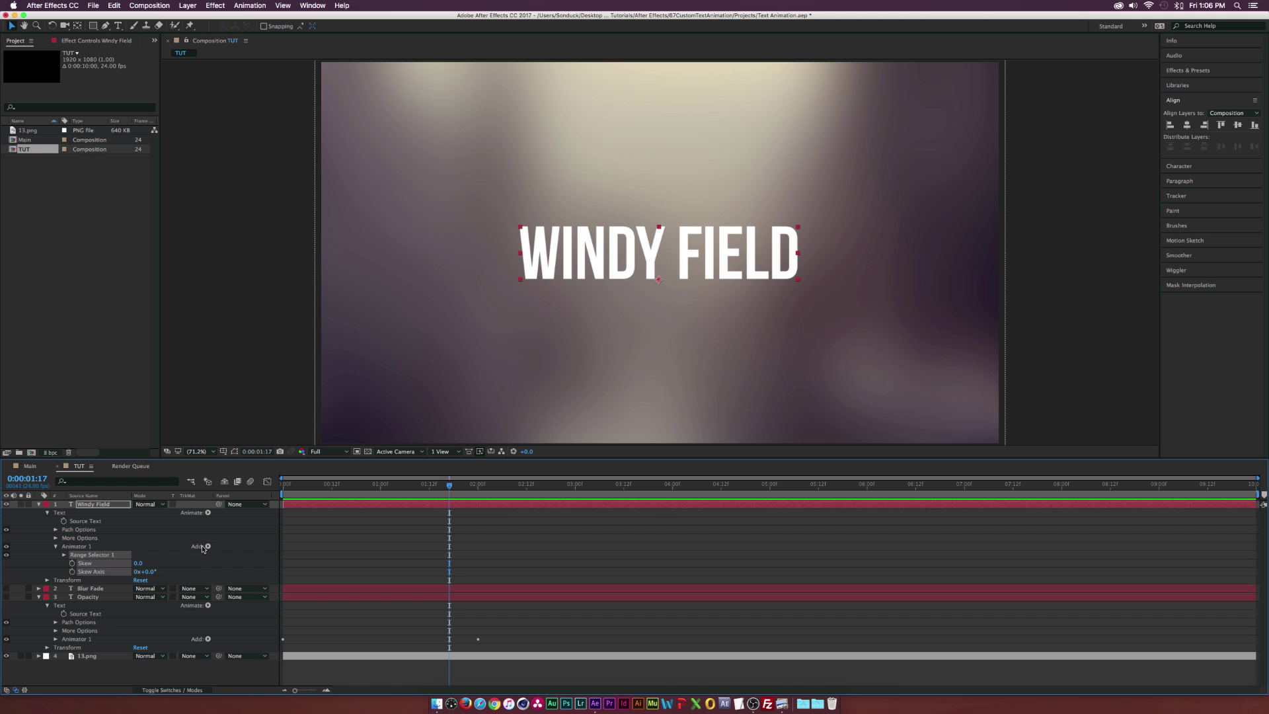
left_click(203, 548)
mouse_move(228, 557)
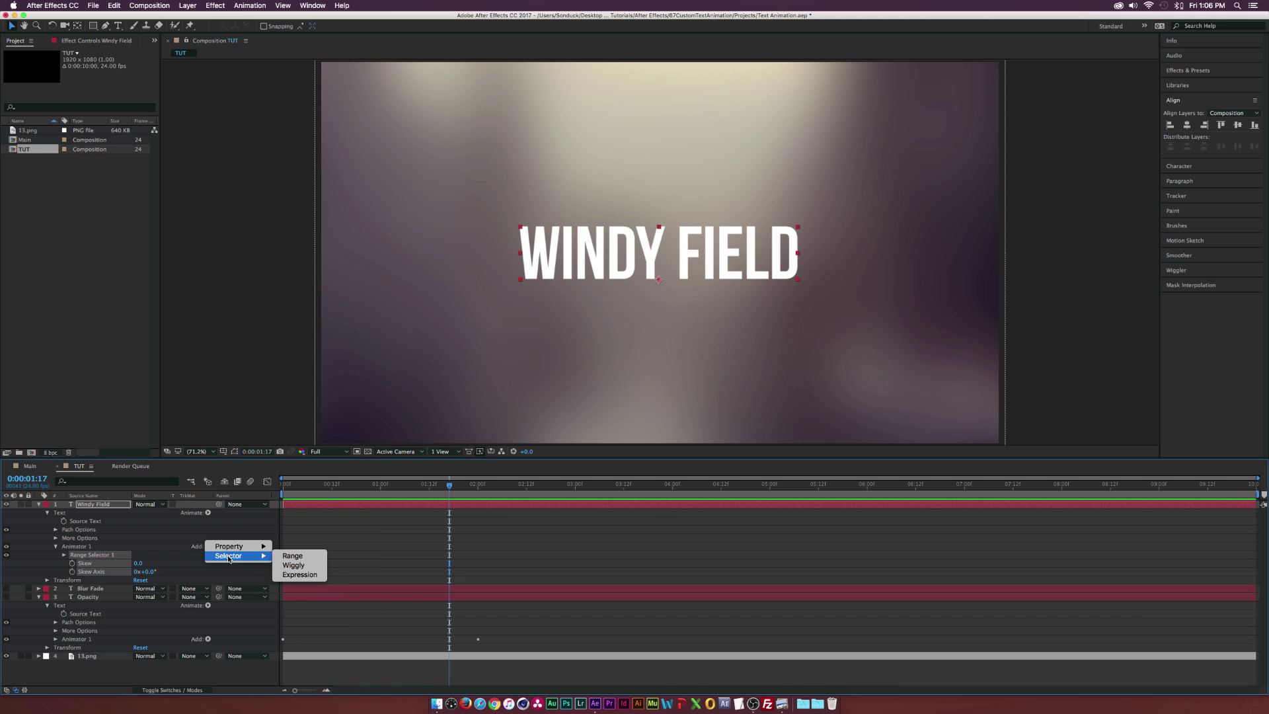
left_click(292, 565)
left_click(65, 563)
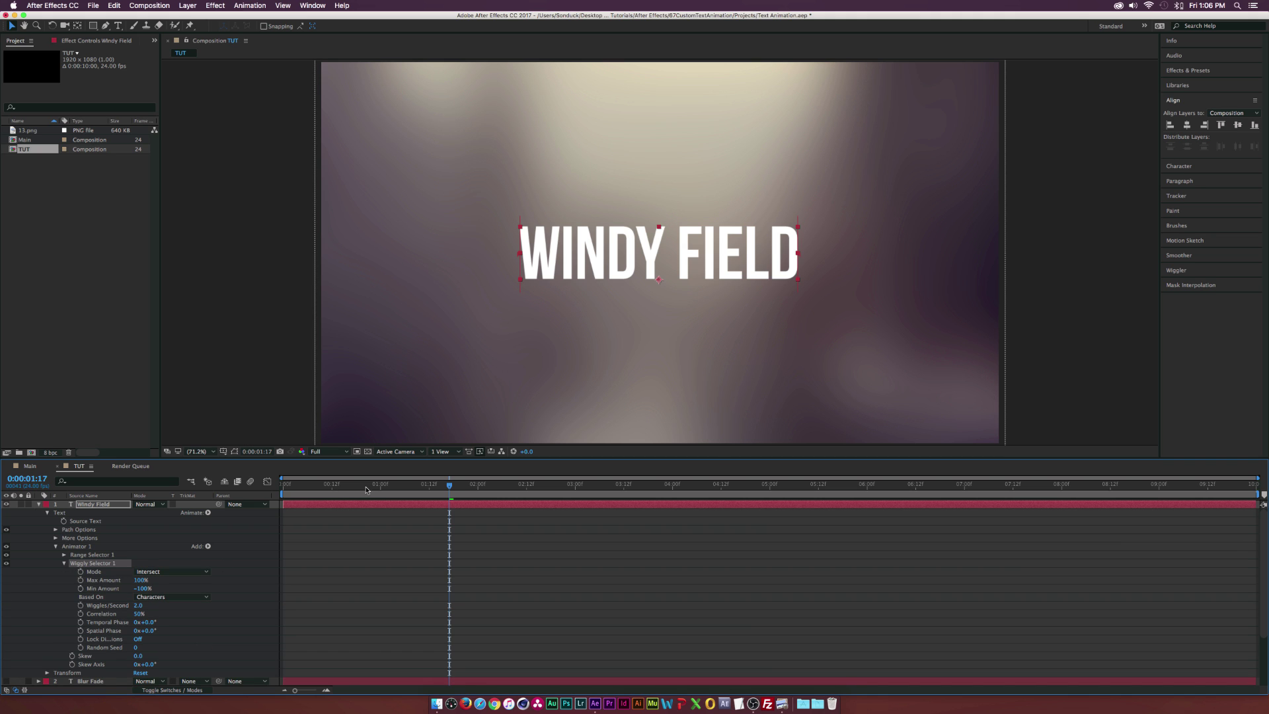
left_click_drag(344, 485, 397, 488)
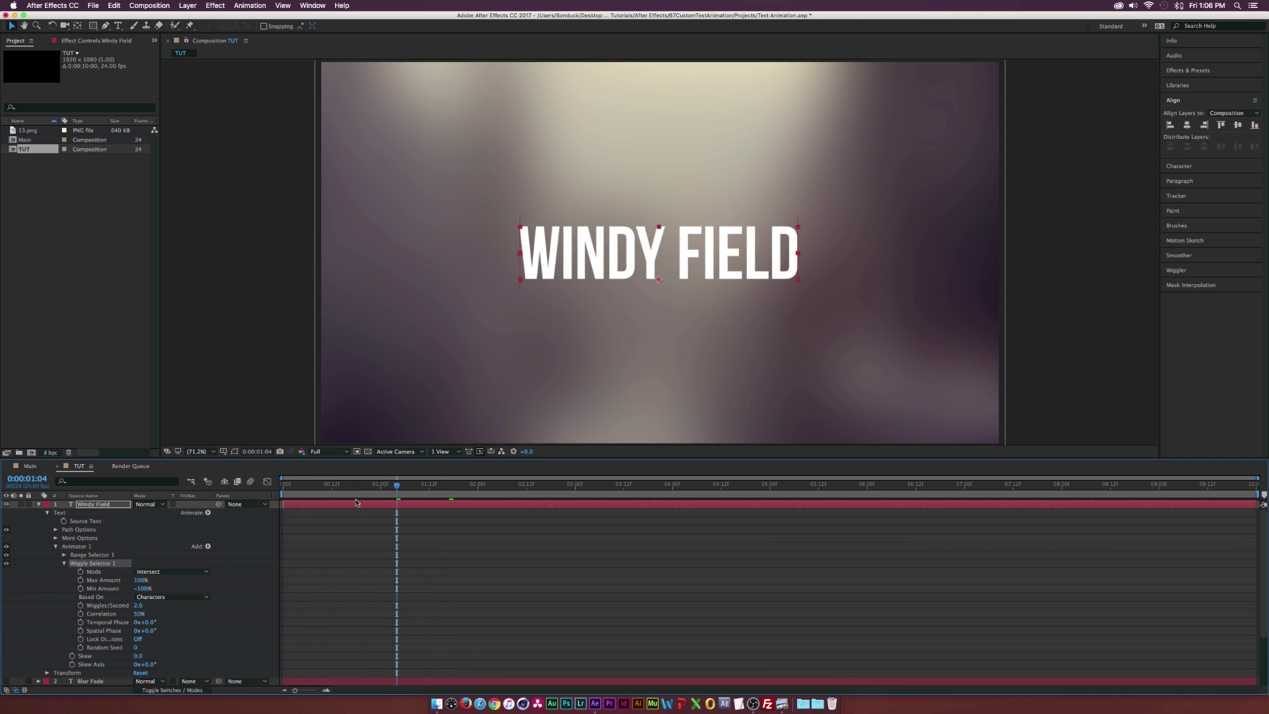
Set Windy Field Skew to 40 and Skew Axis to -10°, then preview the wiggle.
left_click(135, 656)
type("40")
key("Return")
left_click_drag(347, 486, 388, 487)
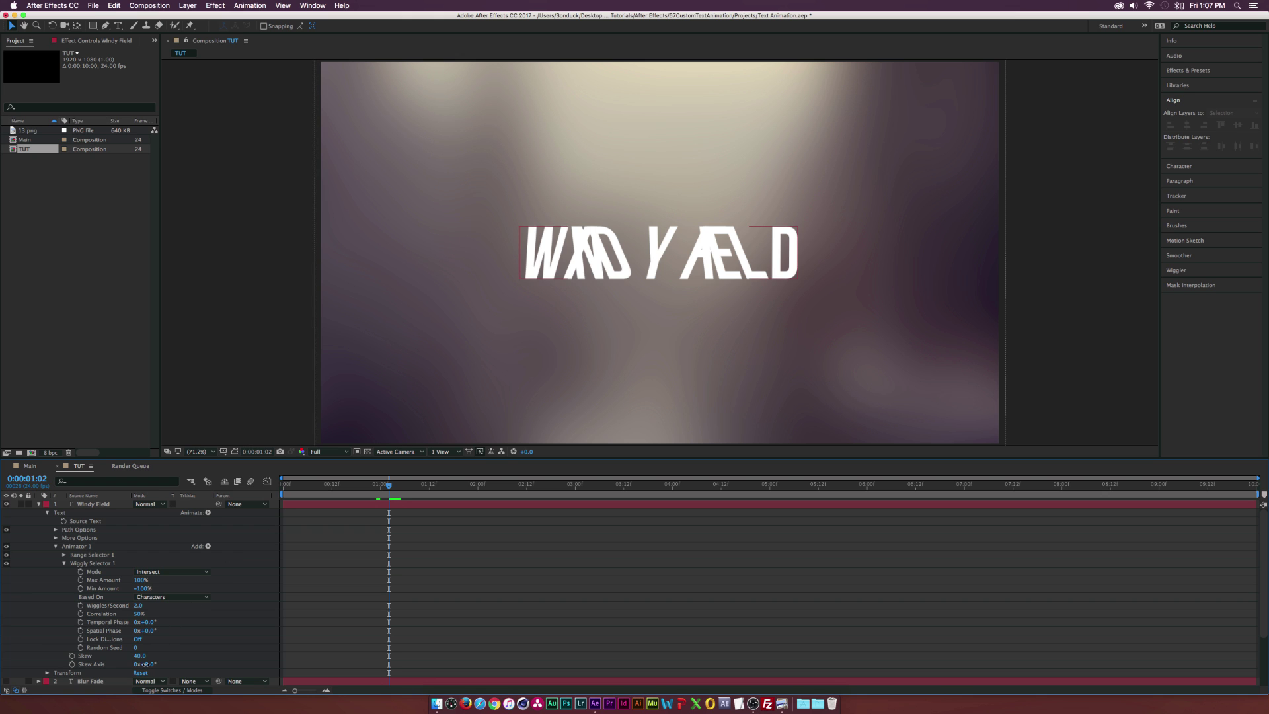
left_click_drag(145, 664, 141, 666)
key("space")
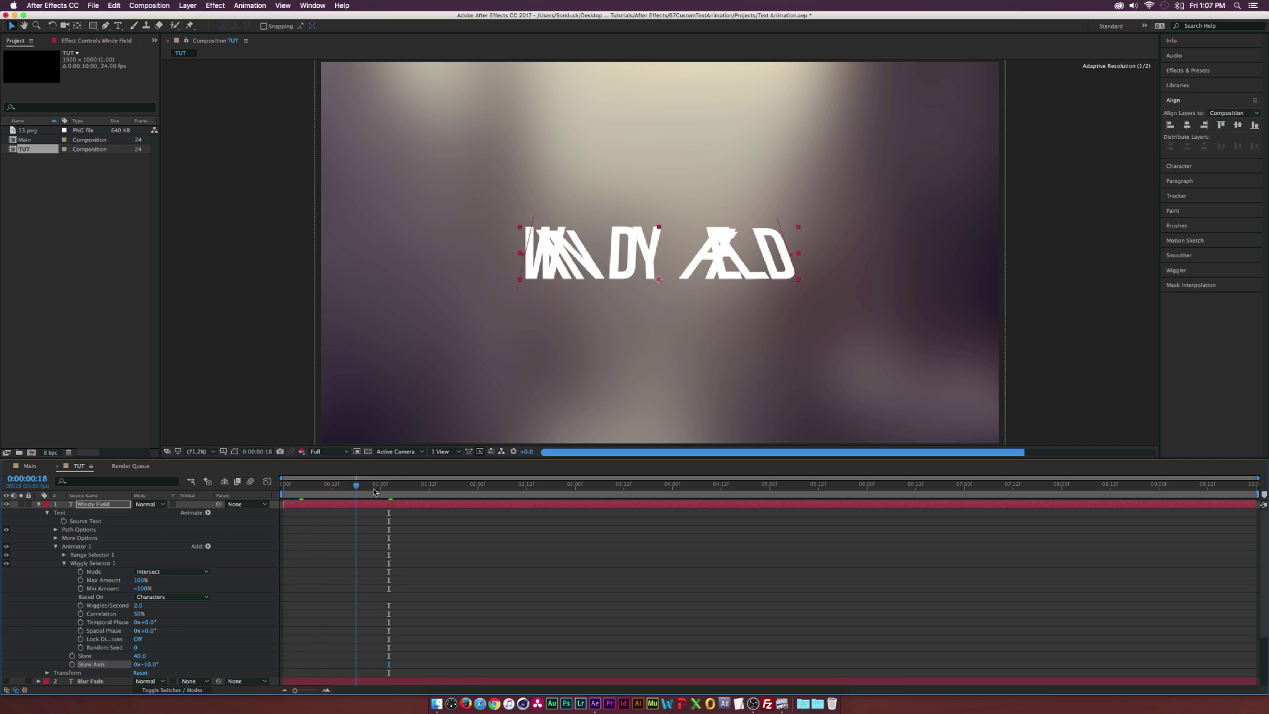
key("space")
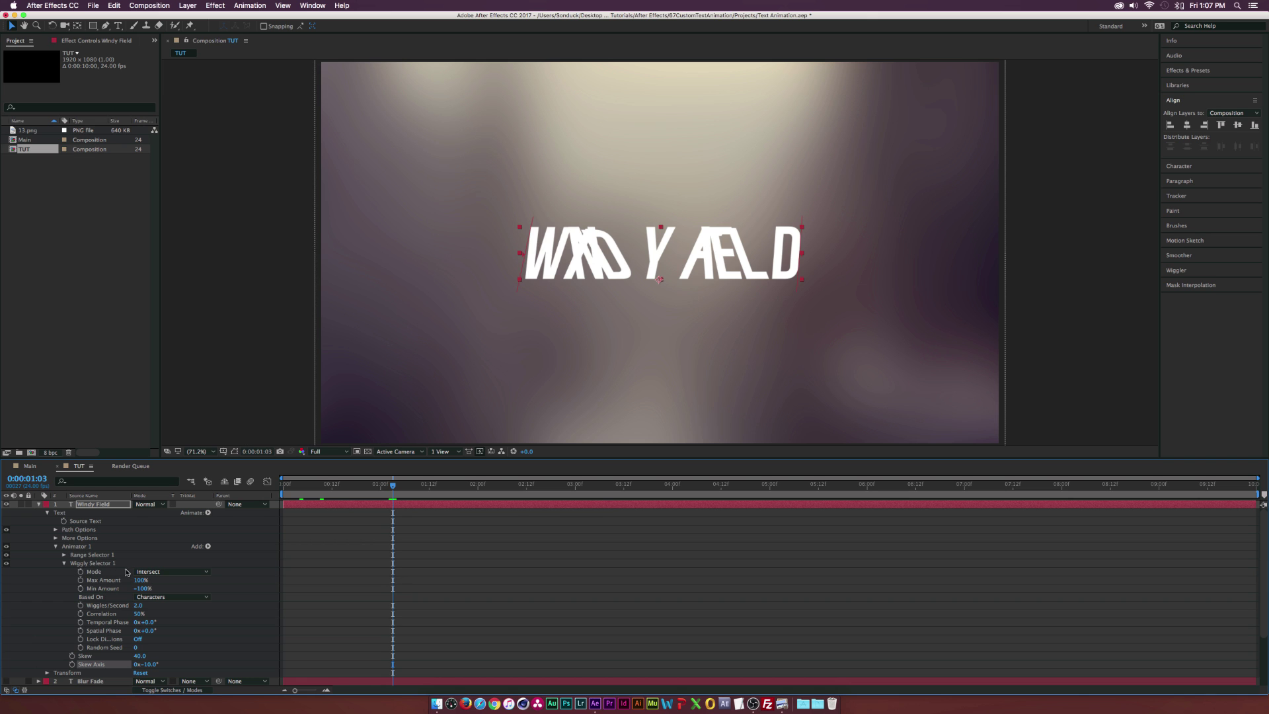
Set Wiggly Selector 1 to 0.5 wiggles/second and Correlation 90%, then return to the start.
left_click(136, 609)
left_click(204, 615)
key("space")
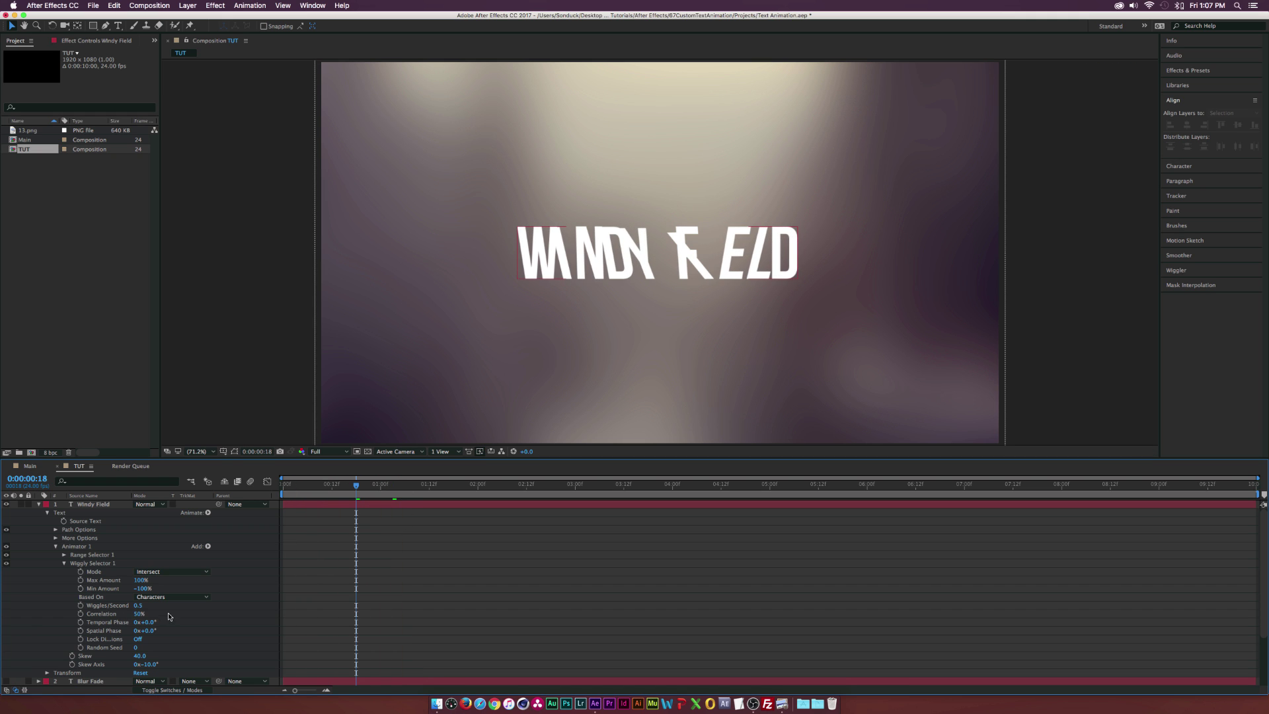
left_click_drag(140, 614, 160, 615)
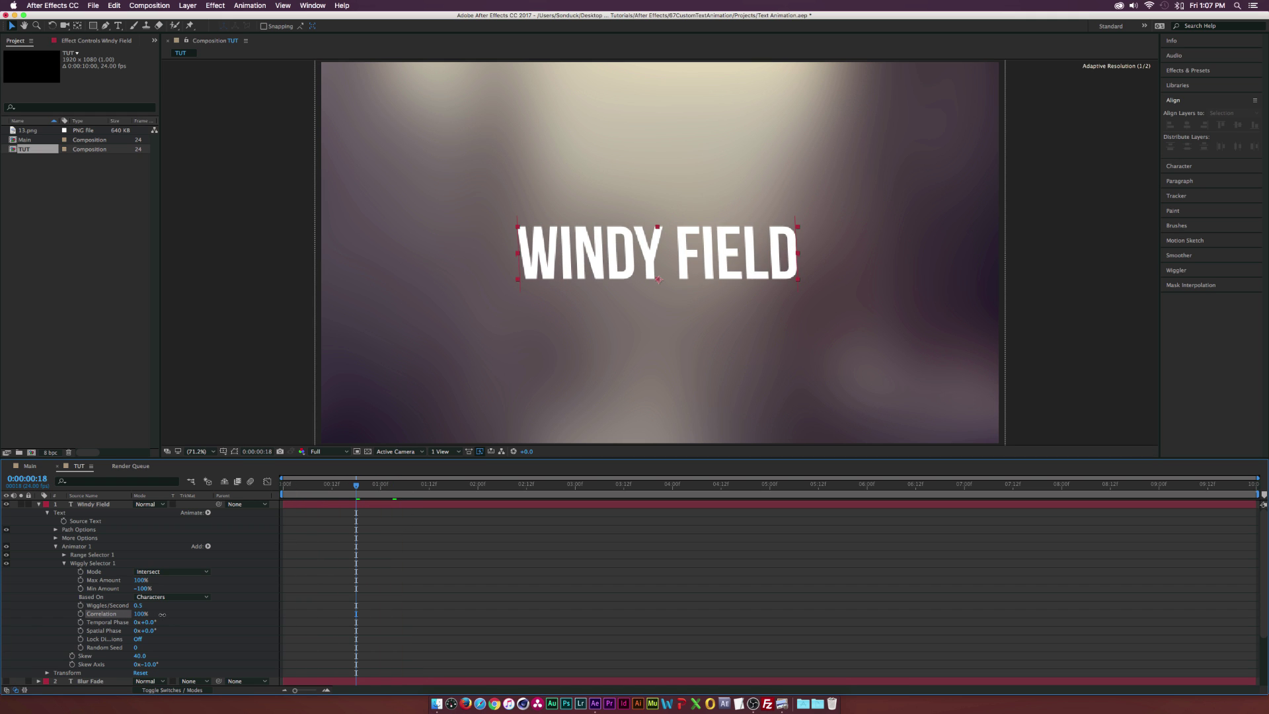
left_click(315, 504)
mouse_move(392, 484)
left_mouse_down()
mouse_move(368, 486)
mouse_move(409, 486)
mouse_move(335, 489)
mouse_move(447, 489)
mouse_move(397, 486)
left_mouse_up()
type("90")
key("Return")
left_click(370, 501)
key("Home")
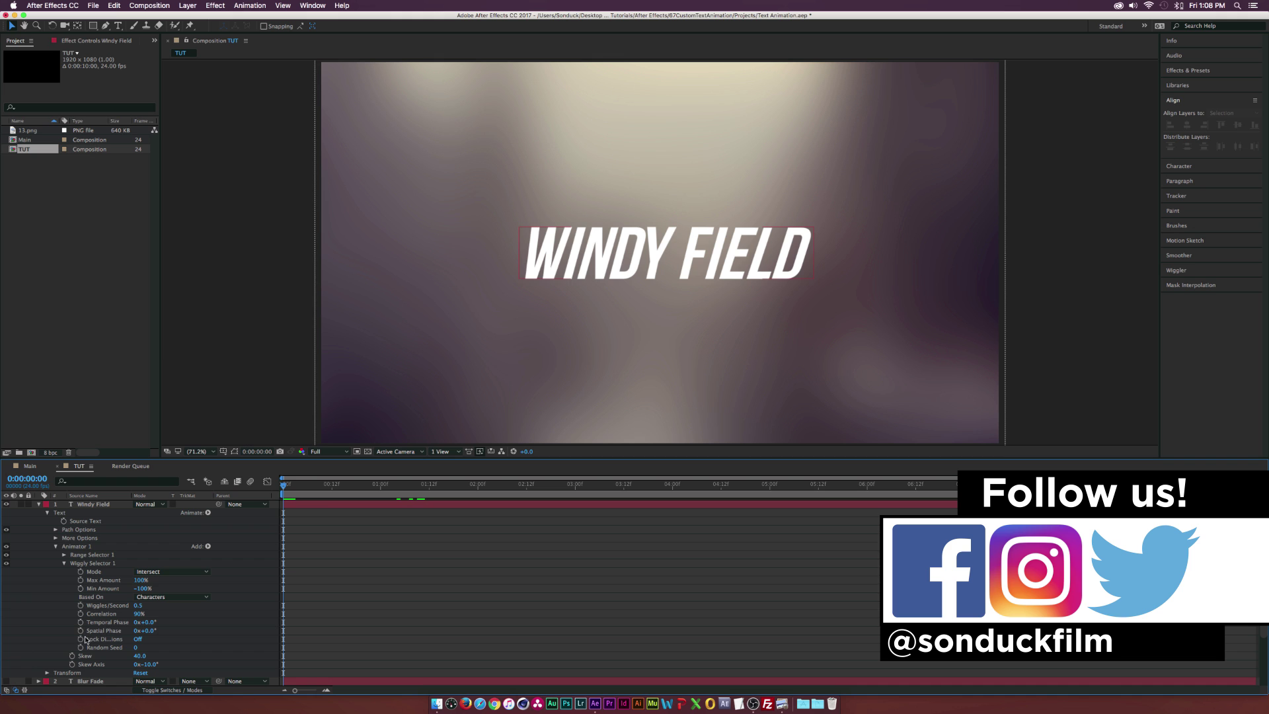
Keyframe Spatial Phase at 0:00 and set it to 2 revolutions at 4:00, then preview.
left_click(81, 631)
left_click(672, 485)
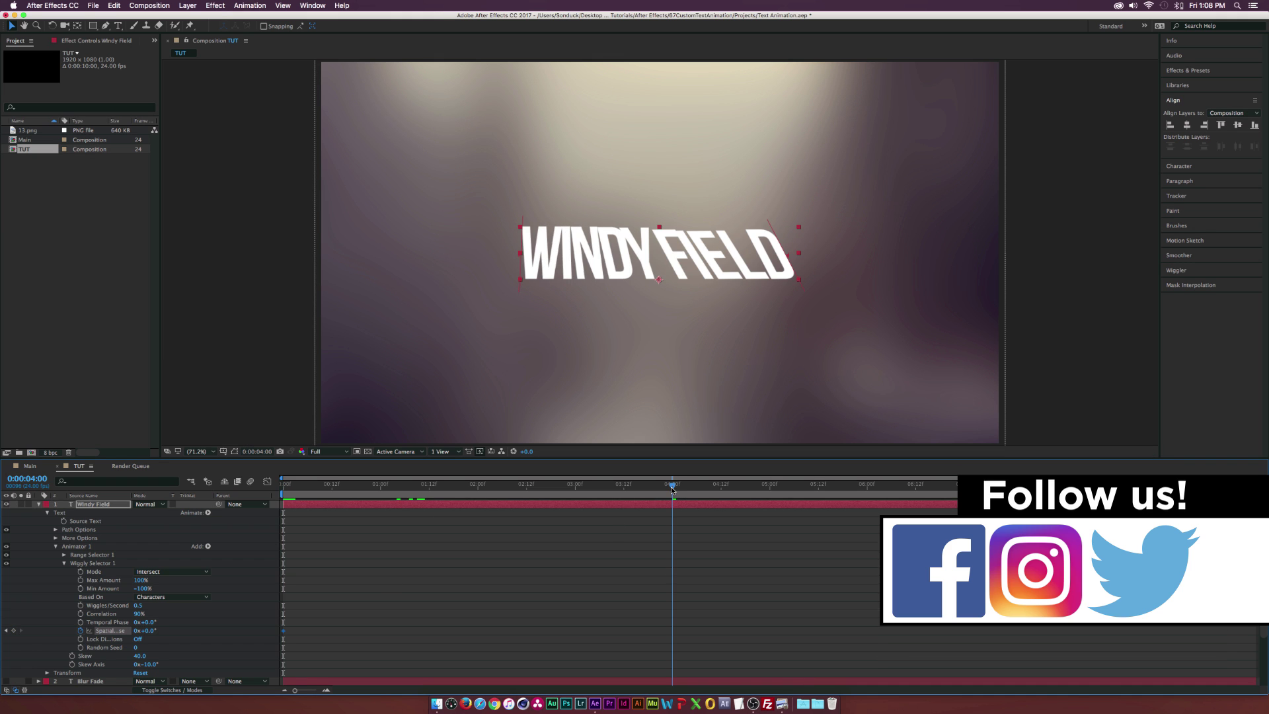
left_click(137, 631)
type("2")
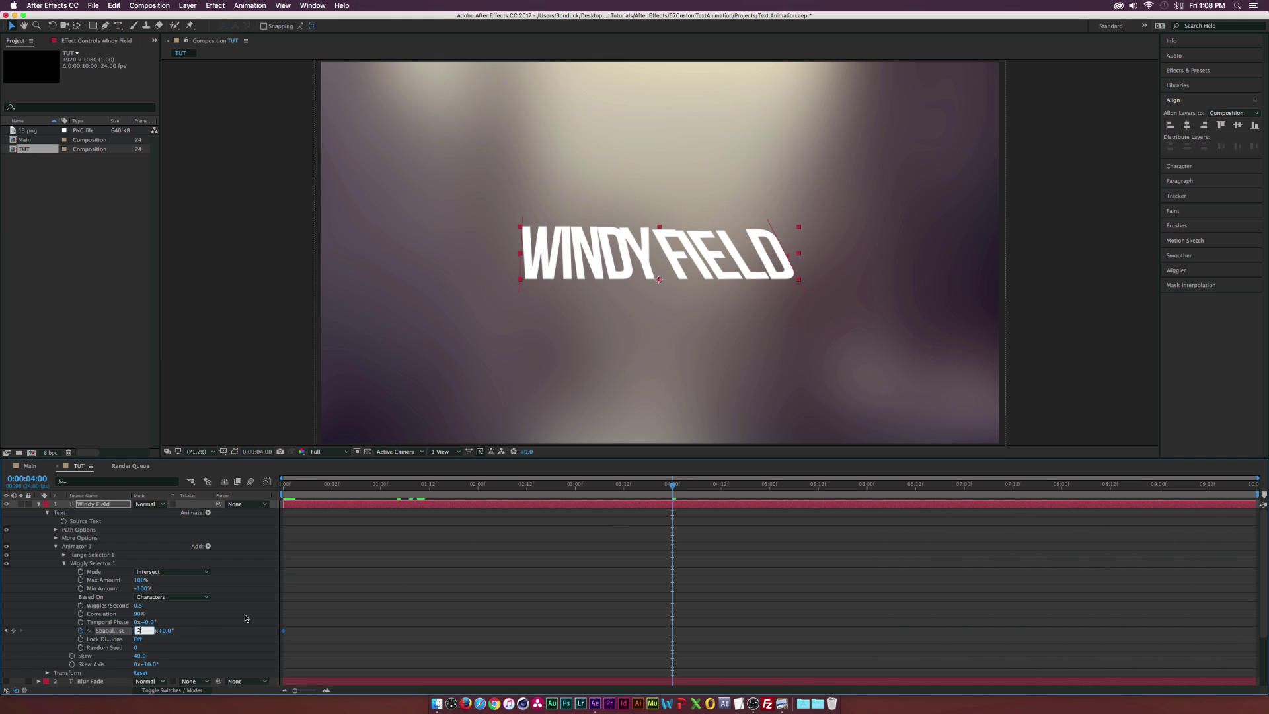
left_click(346, 514)
left_click_drag(312, 490, 425, 509)
key("space")
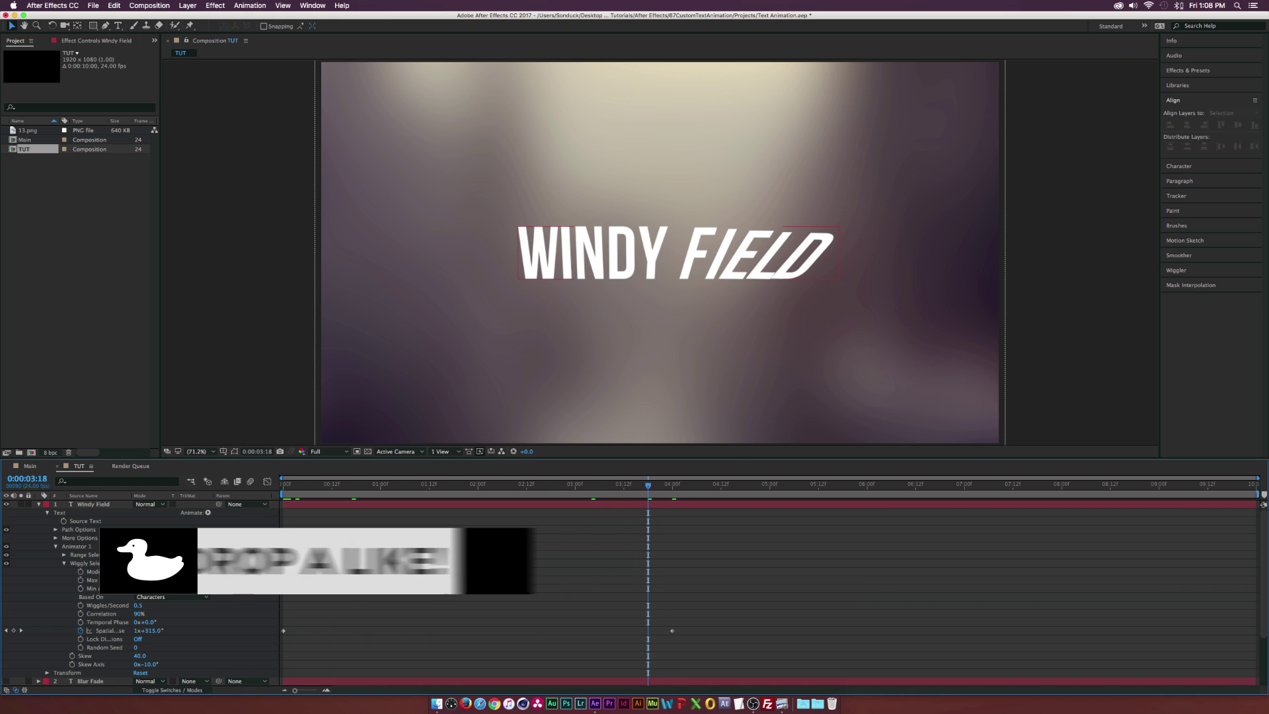
Show Animator 1's Add > Selector list with Range, Wiggly and Expression choices.
left_click(207, 512)
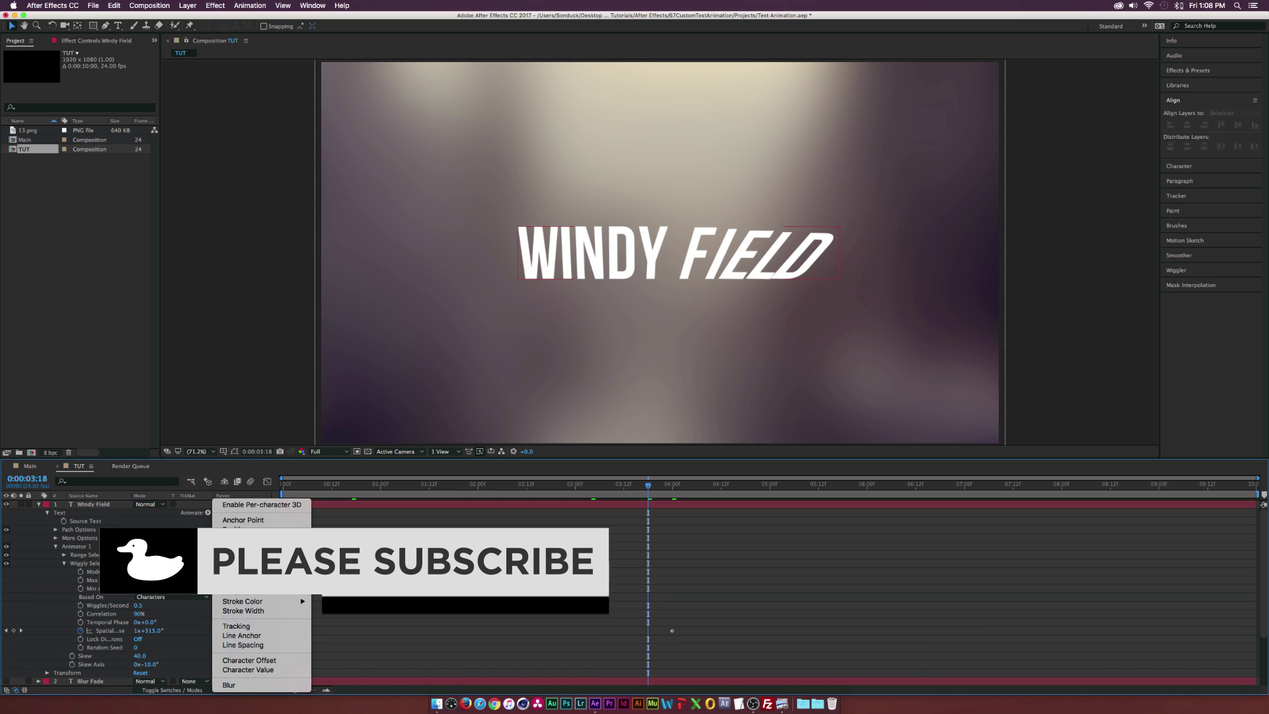
left_click(145, 541)
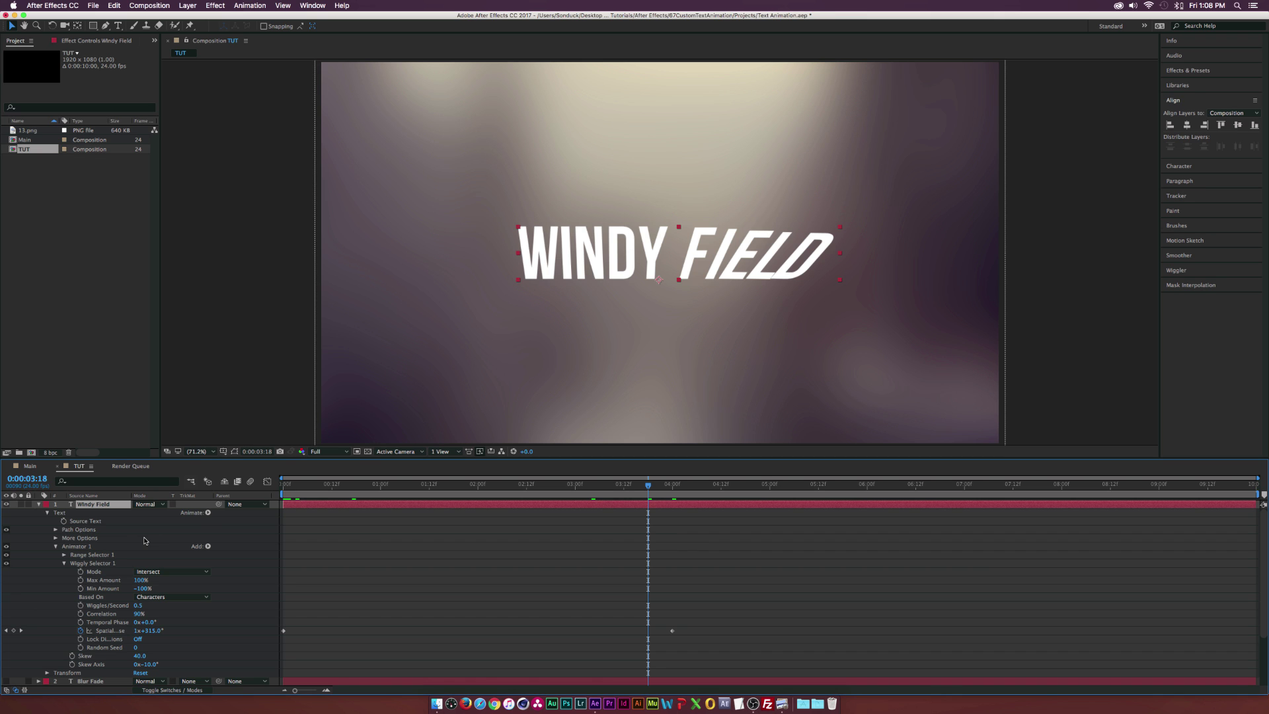
left_click(207, 513)
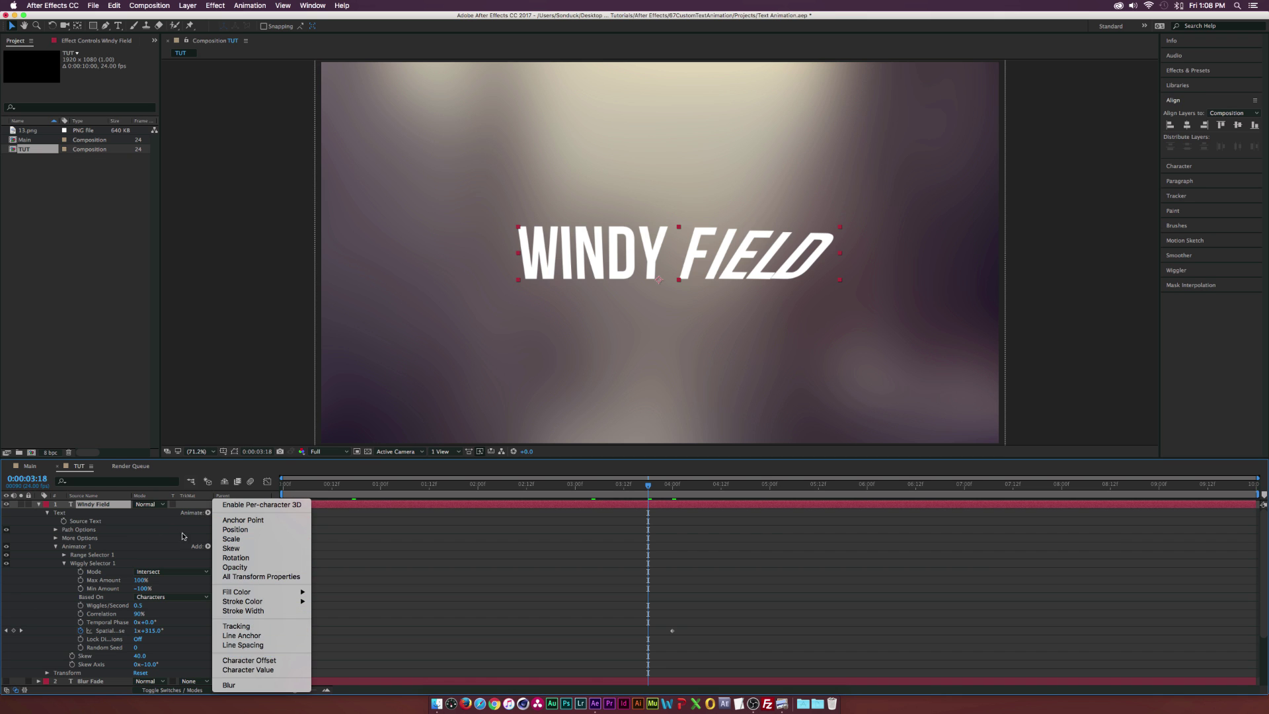
left_click(189, 536)
left_click(208, 546)
mouse_move(231, 555)
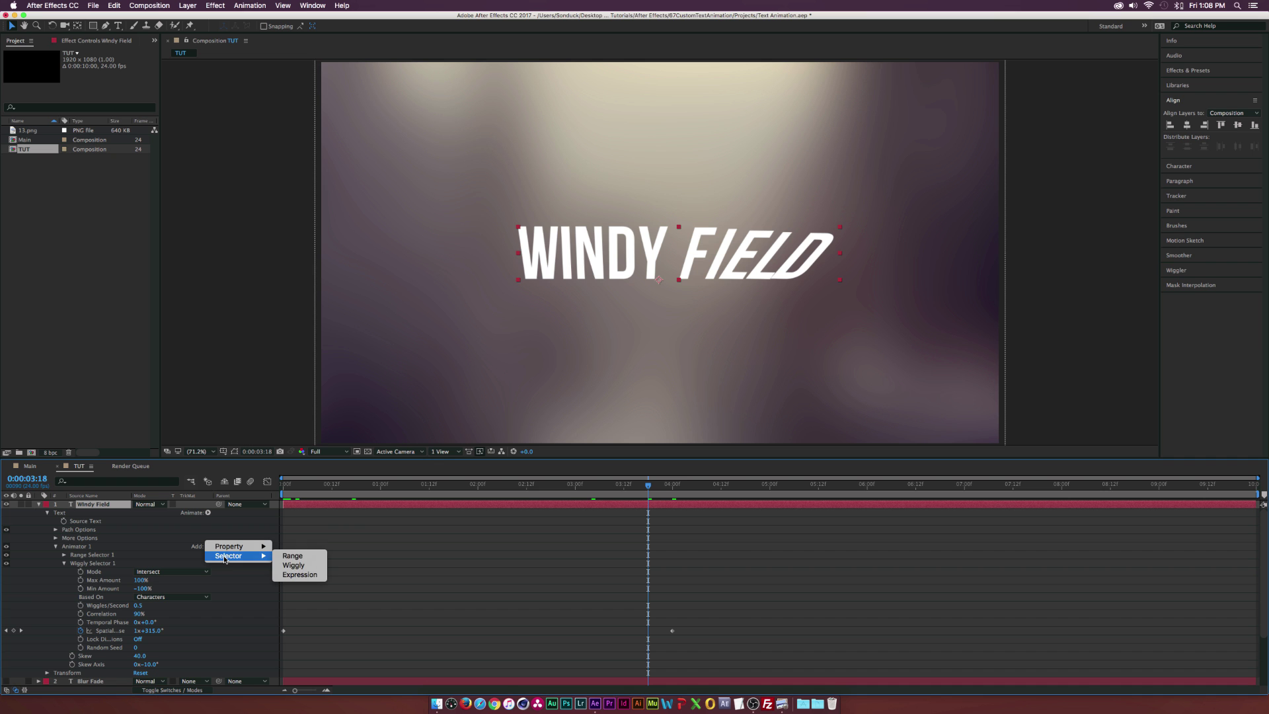